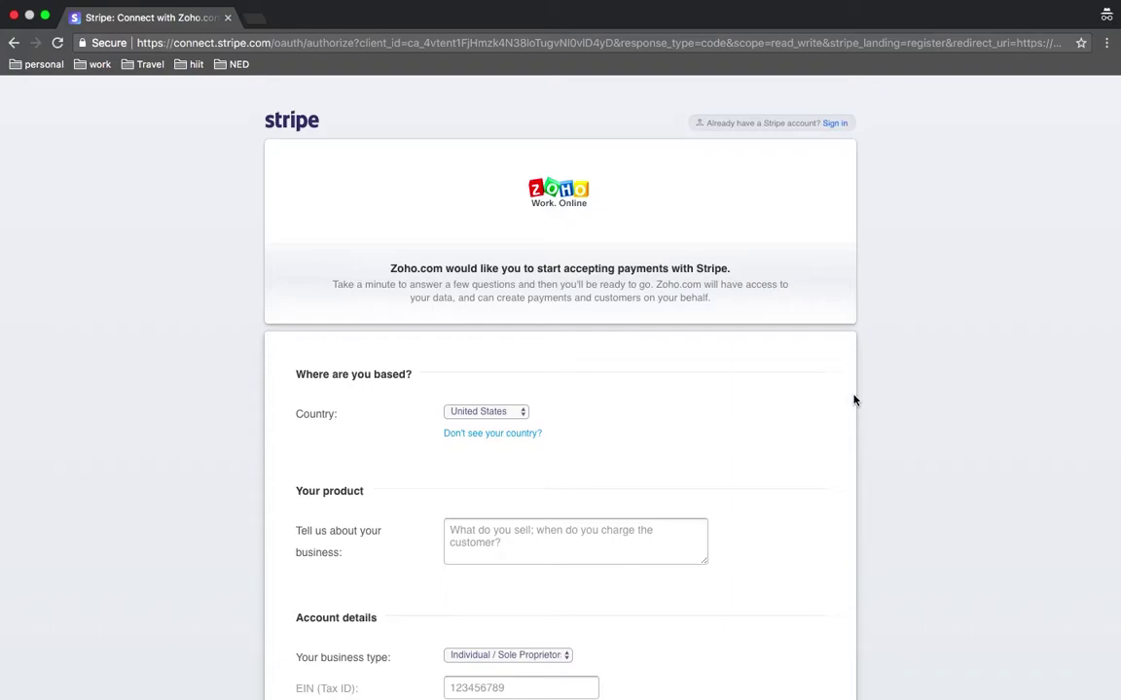
Step: Examine the Stripe registration form for Zoho.com, from the country and business details through the bank details to the account login fields
scroll(854, 400, "down", 2)
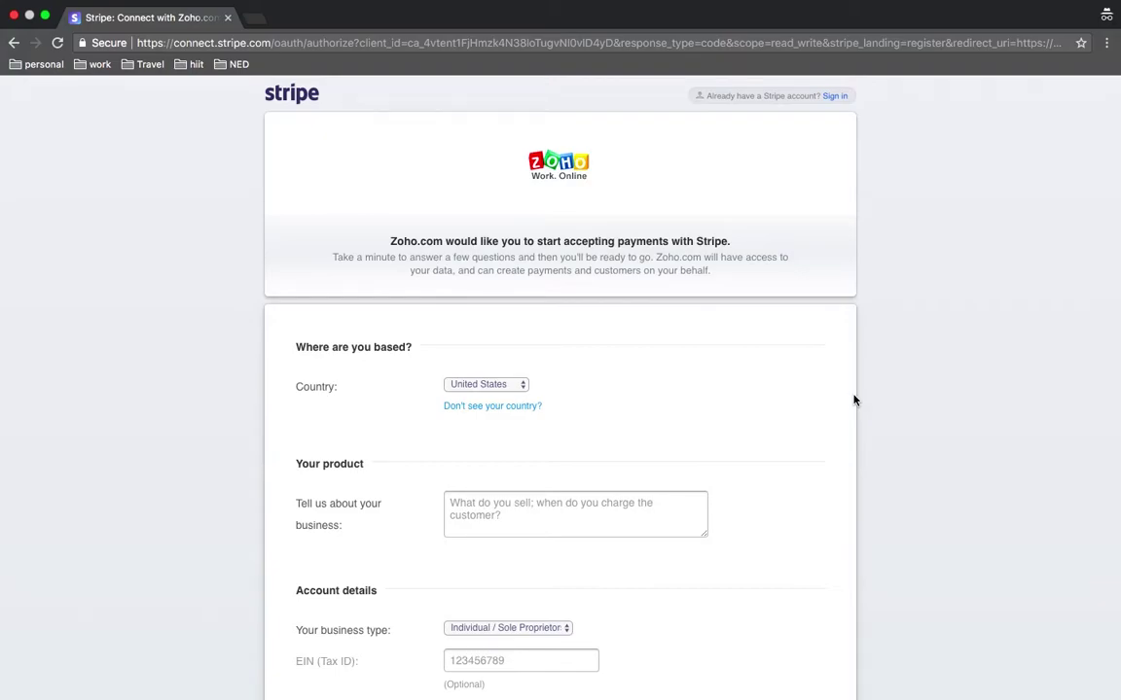
scroll(853, 400, "down", 5)
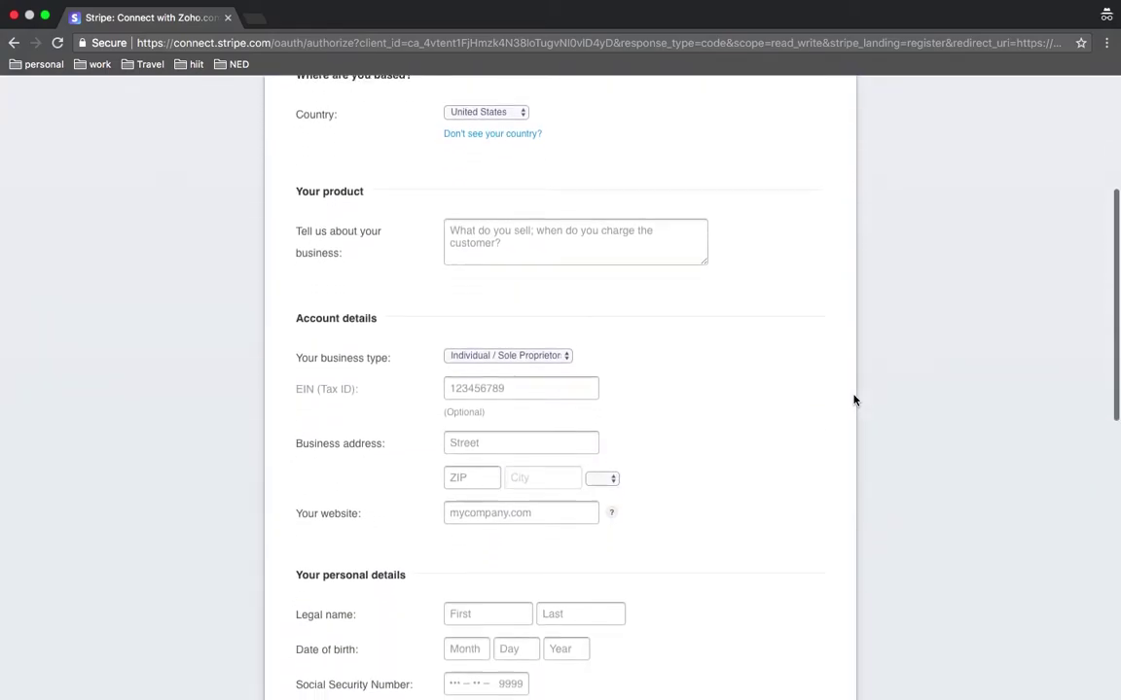
scroll(853, 400, "down", 1)
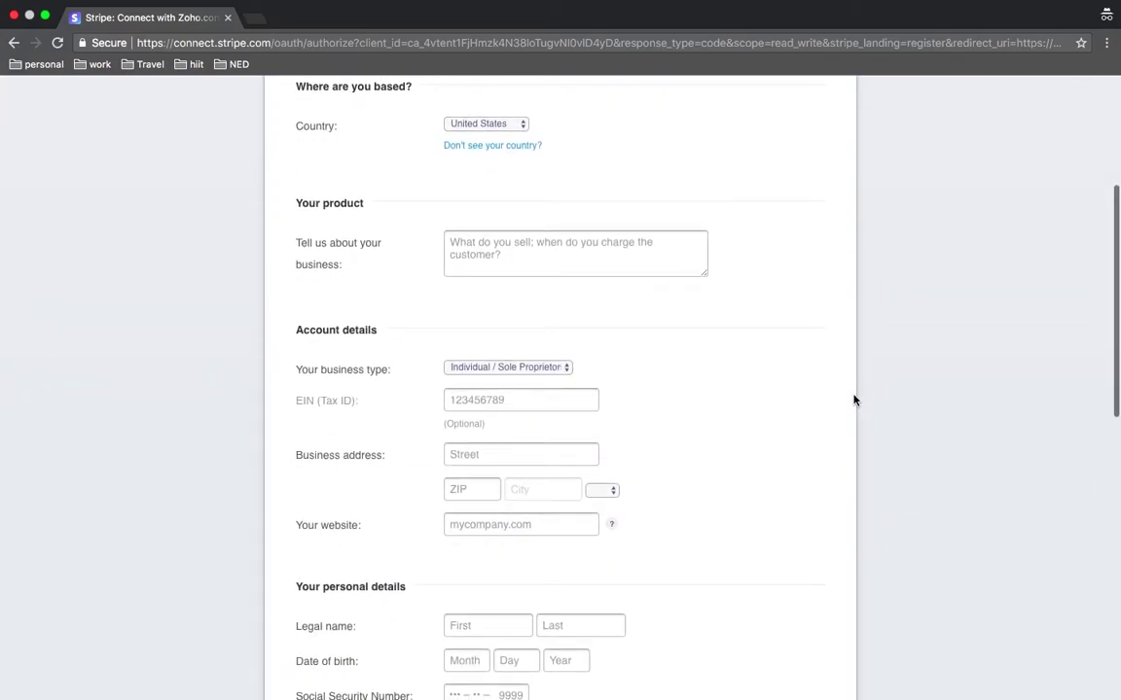
scroll(533, 218, "down", 2)
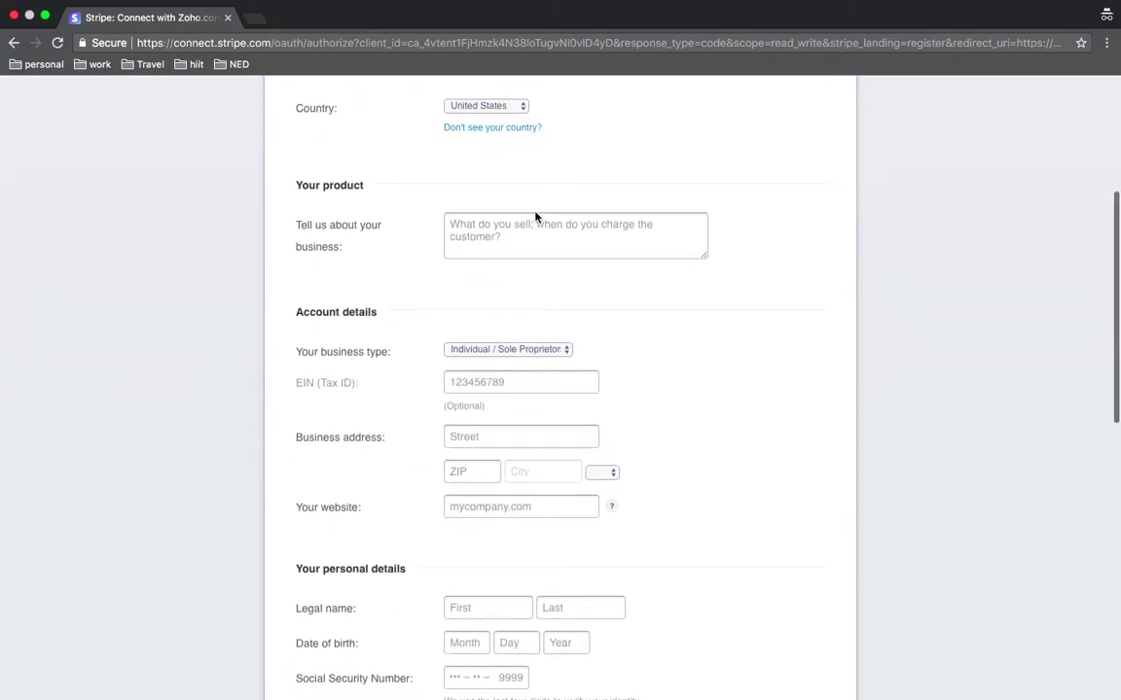
scroll(534, 218, "down", 9)
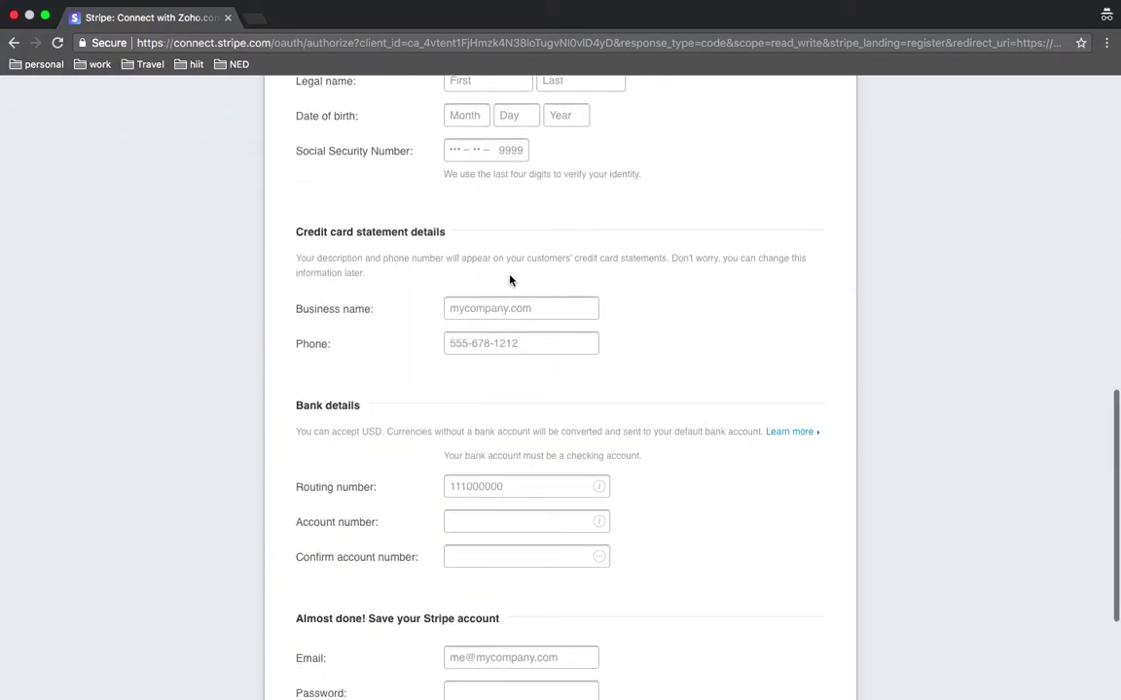
scroll(601, 318, "down", 2)
scroll(600, 318, "down", 3)
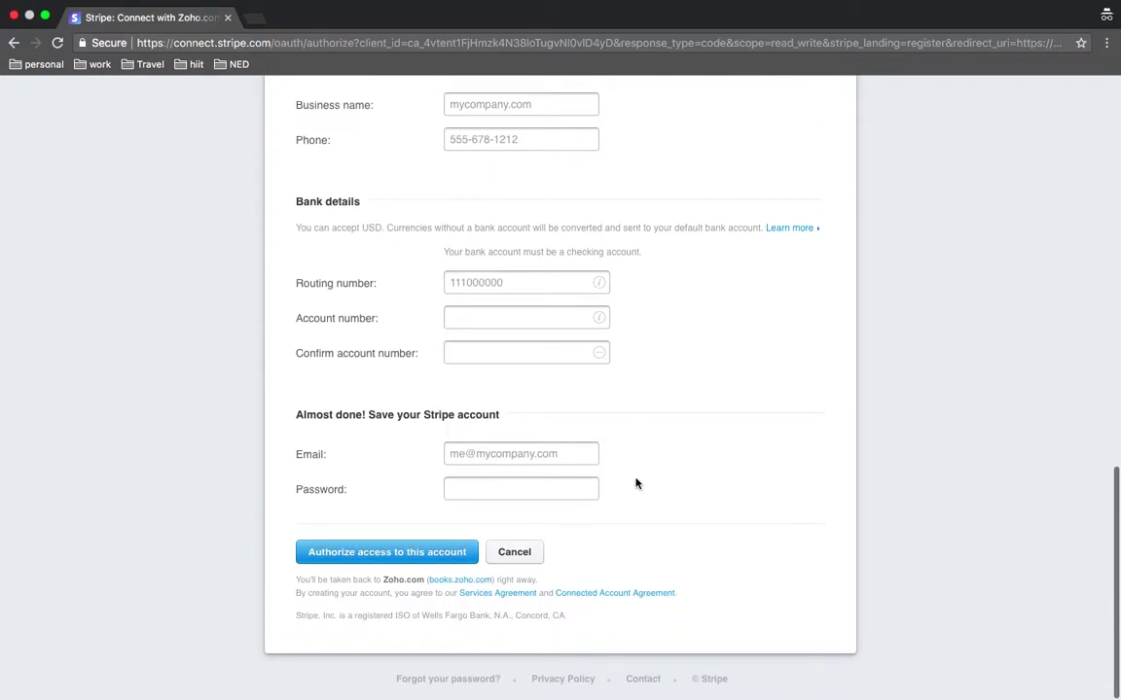
scroll(638, 483, "up", 20)
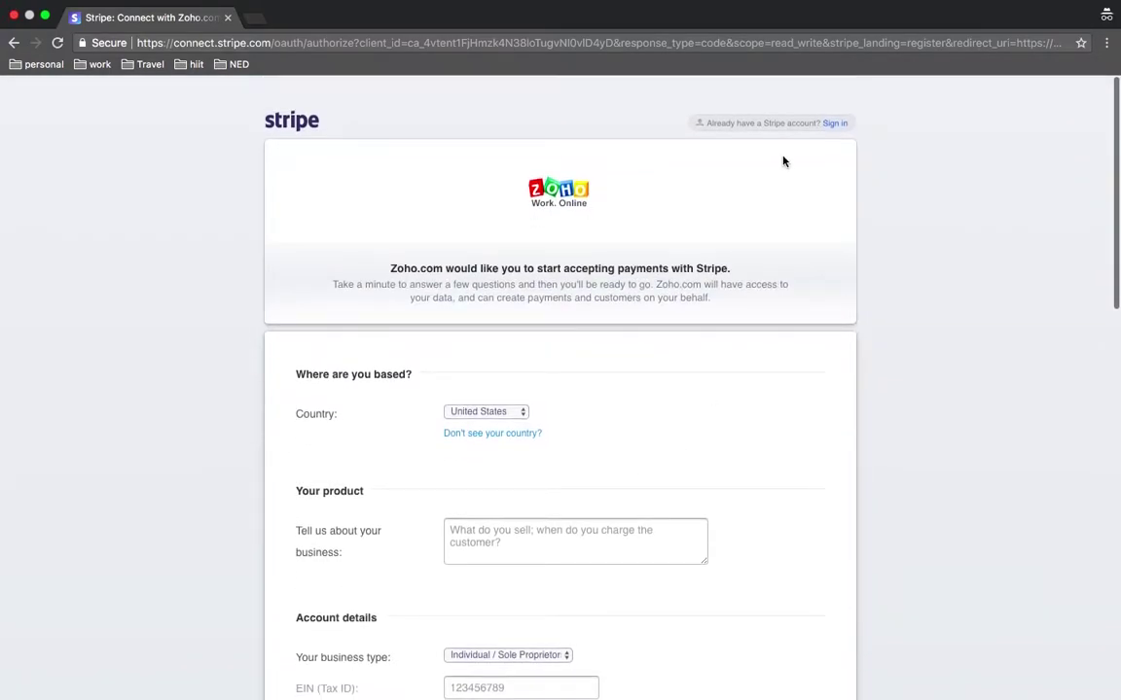
Step: Open the Stripe sign-in page for existing accounts and look at its email and password fields
left_click(832, 124)
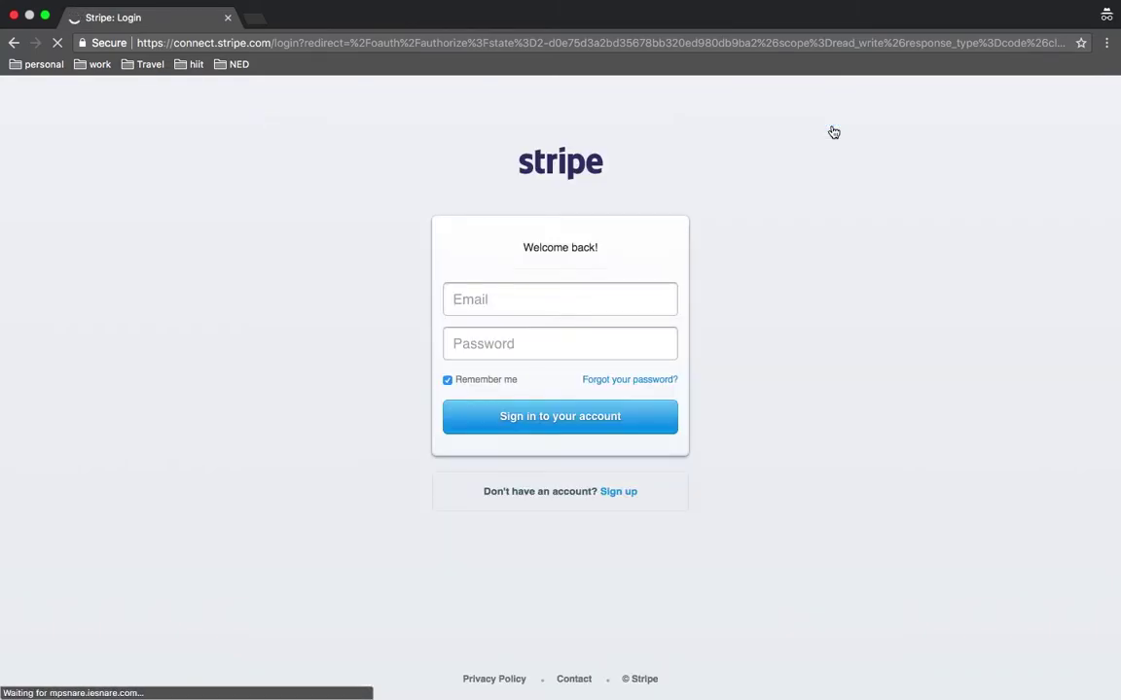
left_click(580, 310)
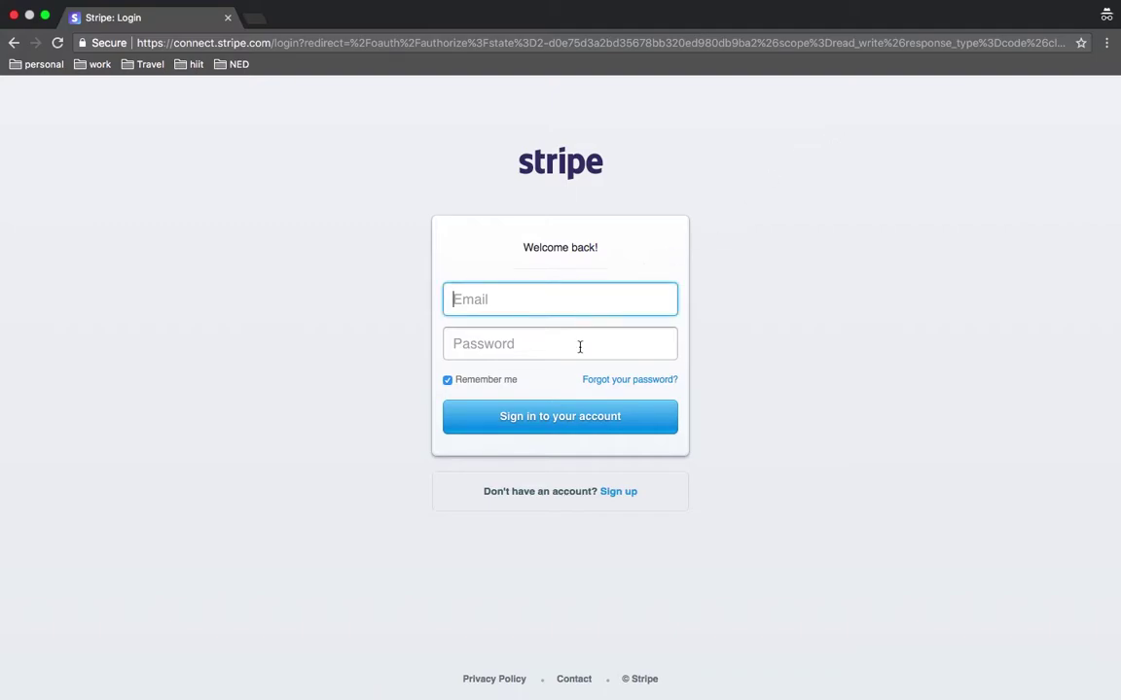
left_click(524, 345)
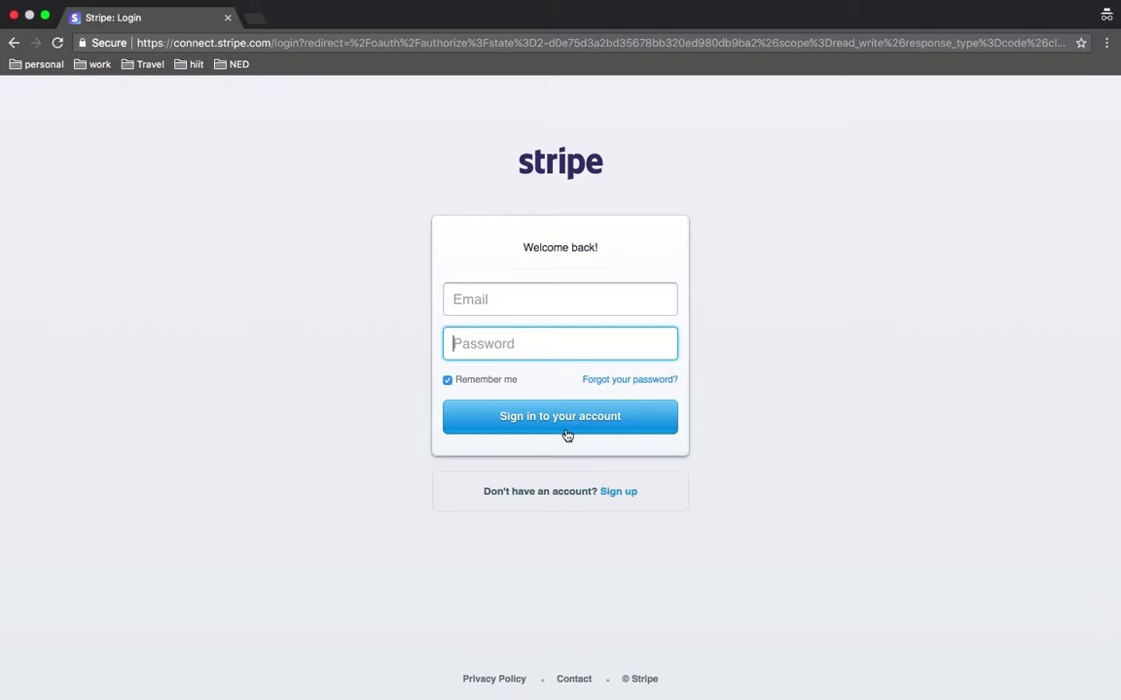
Step: Switch to Zoho Books, return to the Online Payments integrations and show the additional options for the Stripe gateway
key("ctrl+Left")
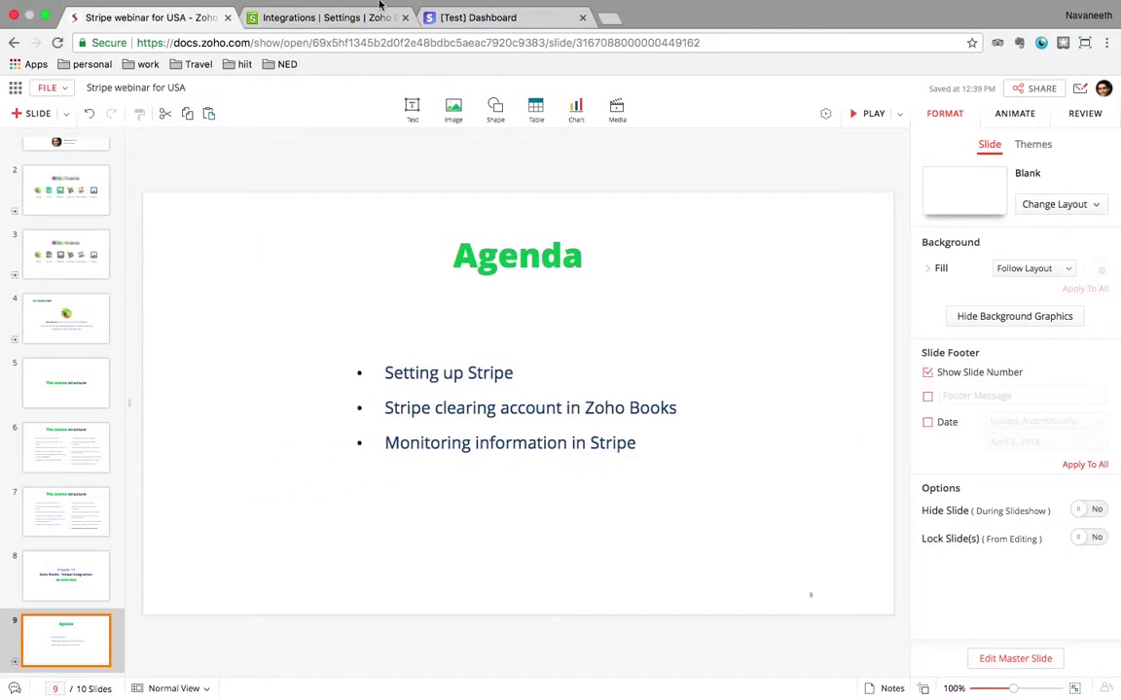
left_click(360, 36)
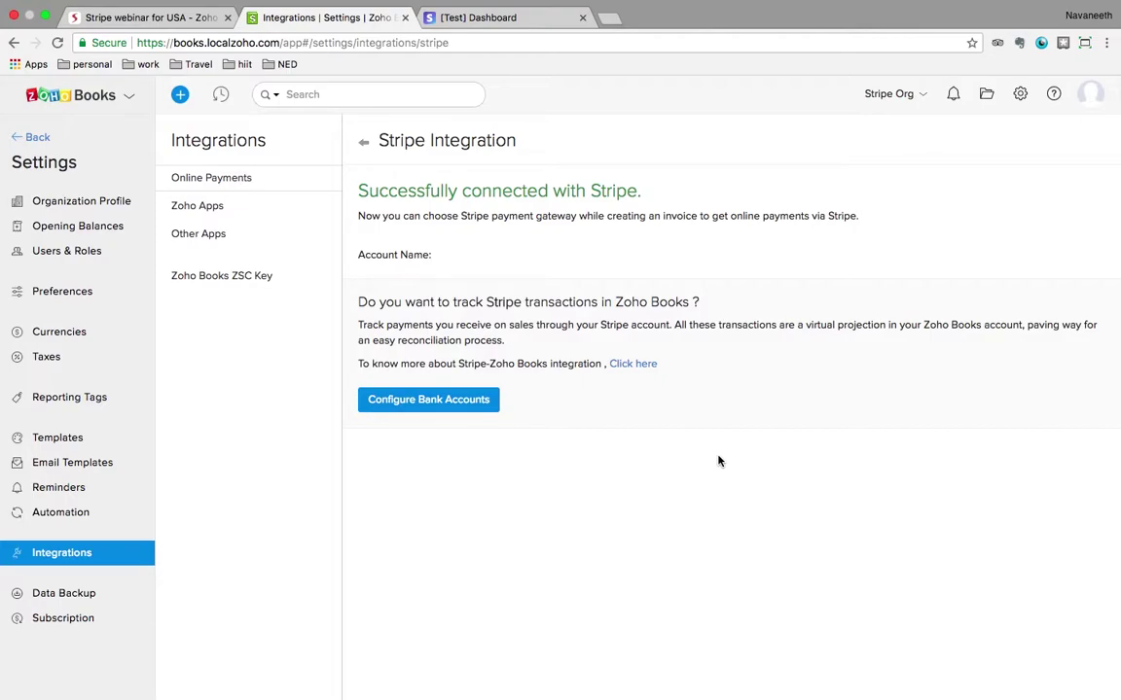
left_click(364, 143)
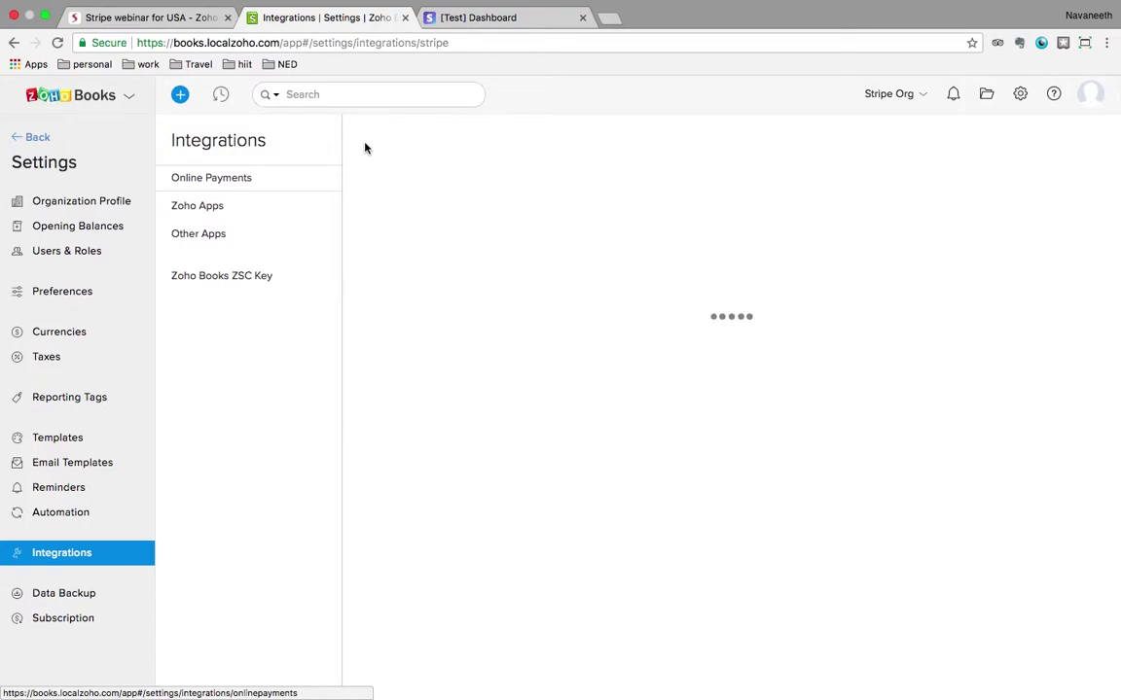
scroll(627, 448, "down", 4)
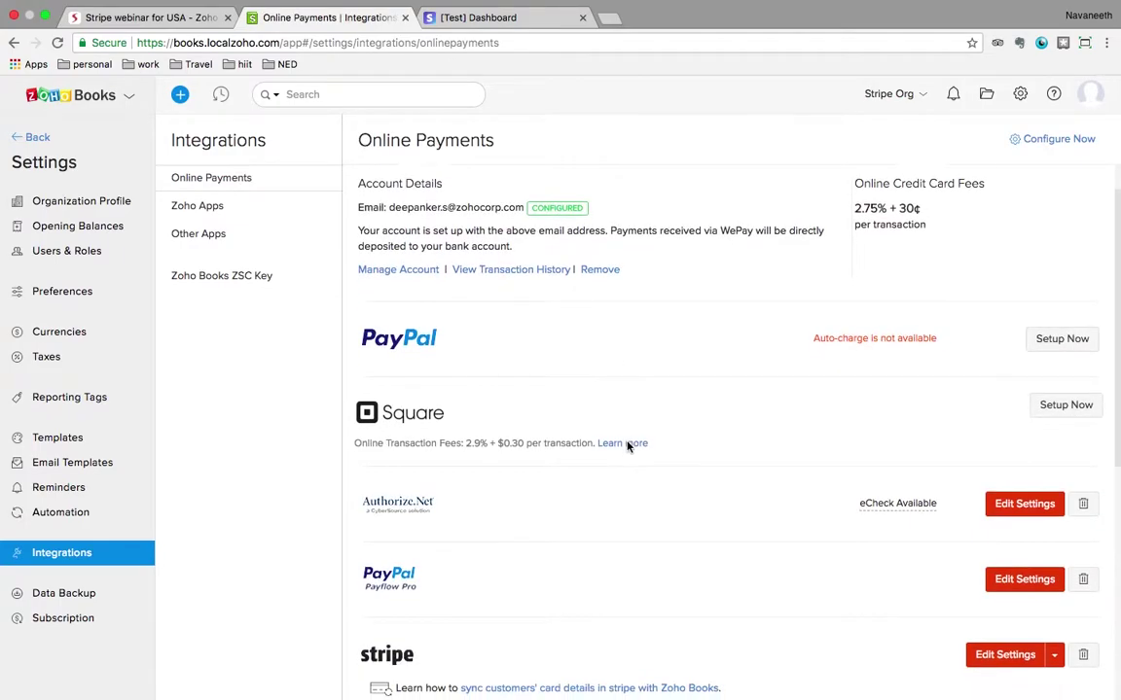
scroll(628, 447, "down", 2)
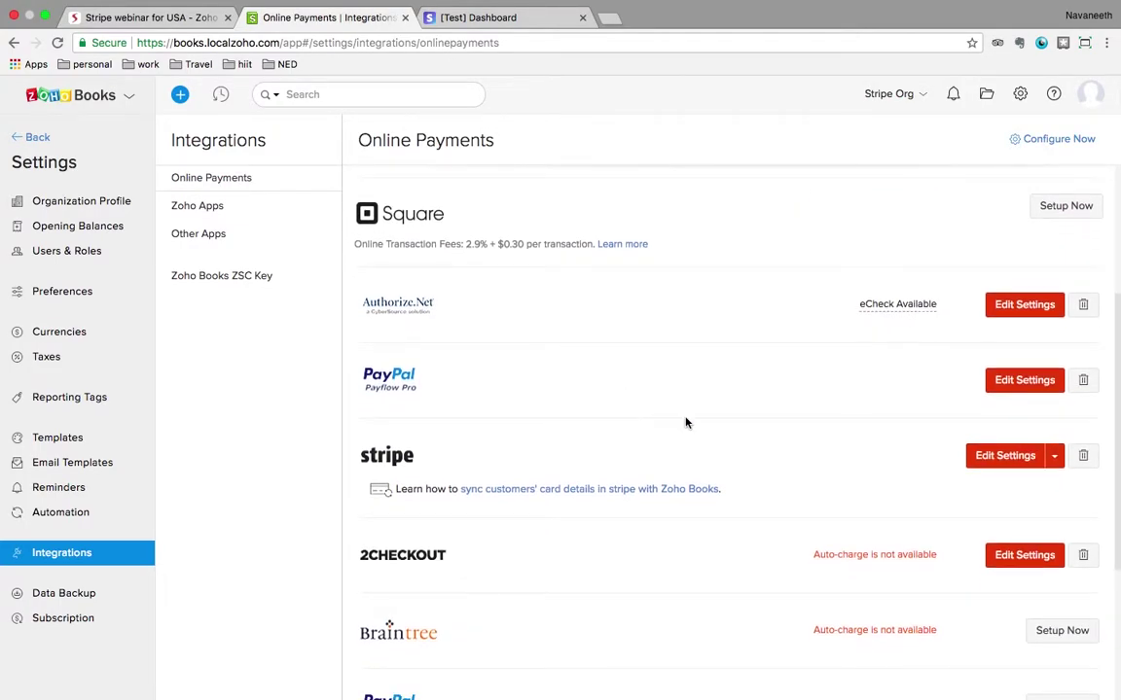
left_click(1055, 472)
left_click(1055, 455)
Step: Leave the settings, start a new sales invoice and examine its form down to the payment options
left_click(19, 141)
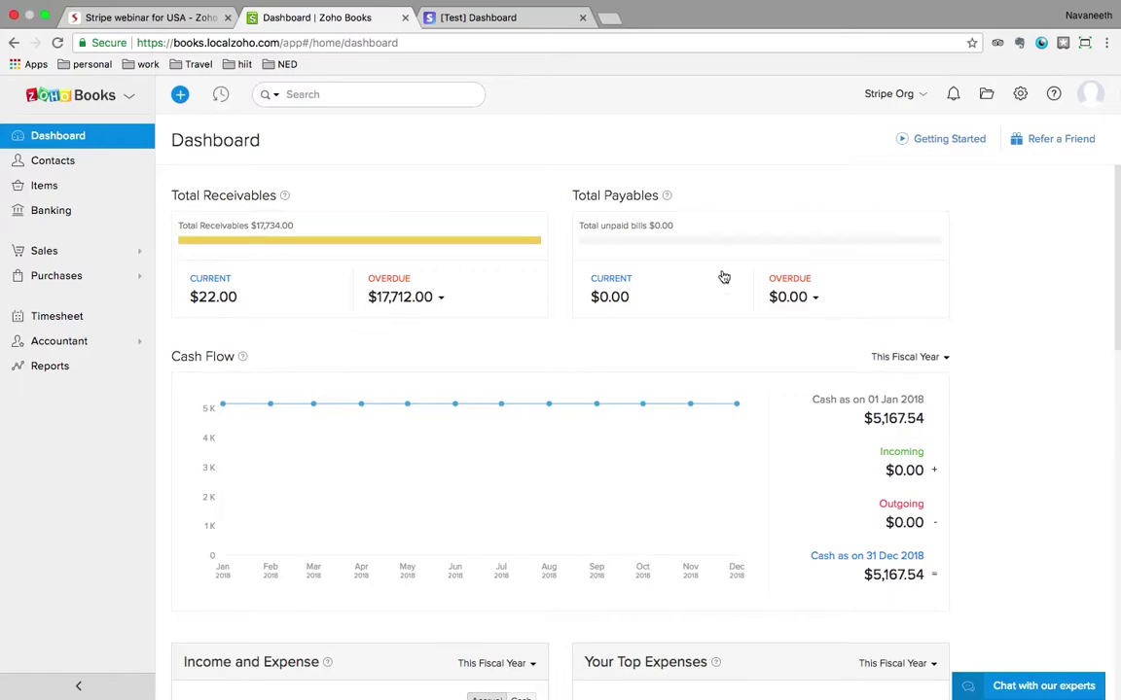
left_click(107, 255)
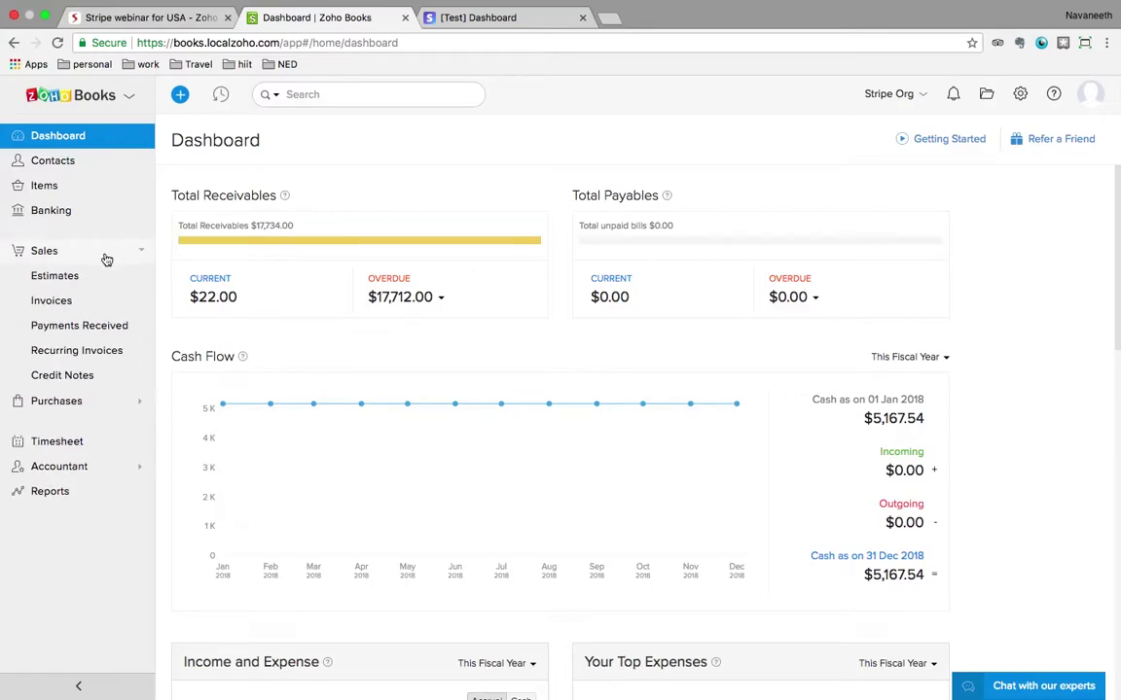
left_click(138, 301)
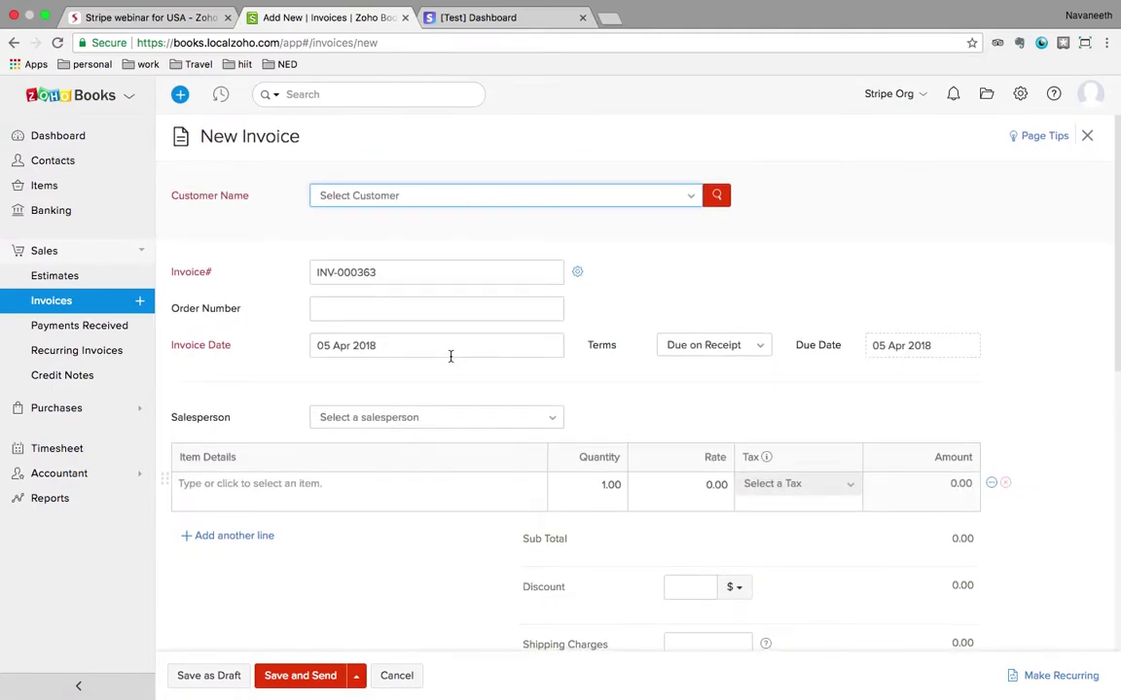
scroll(450, 356, "down", 4)
scroll(451, 356, "up", 4)
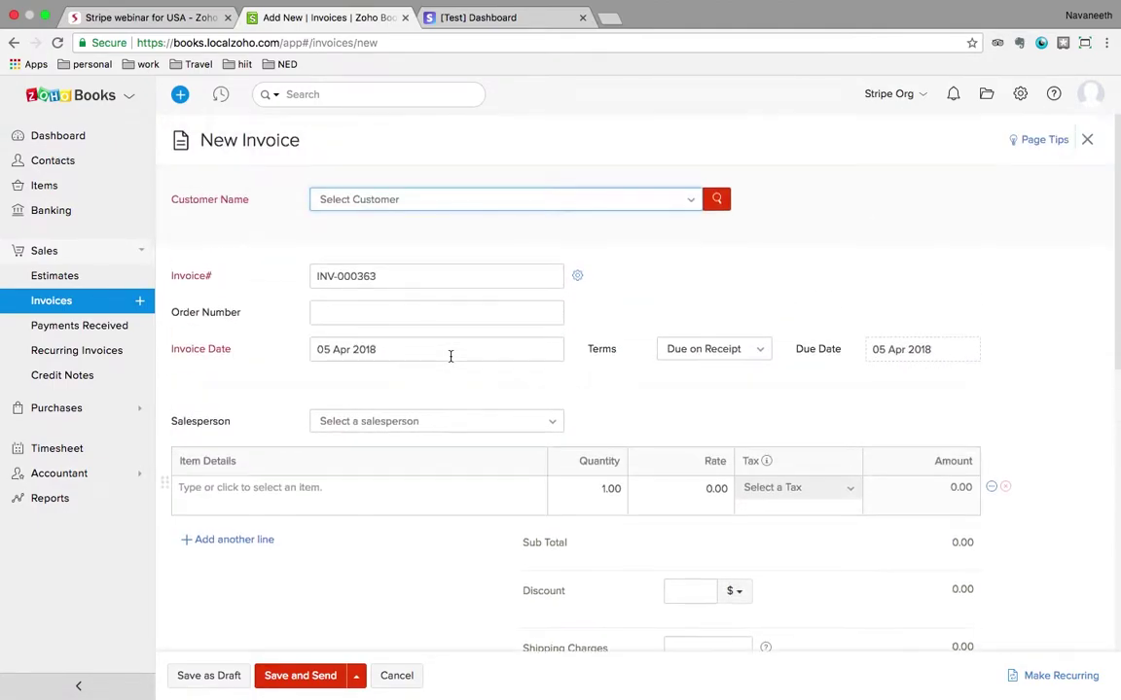
scroll(433, 296, "down", 1)
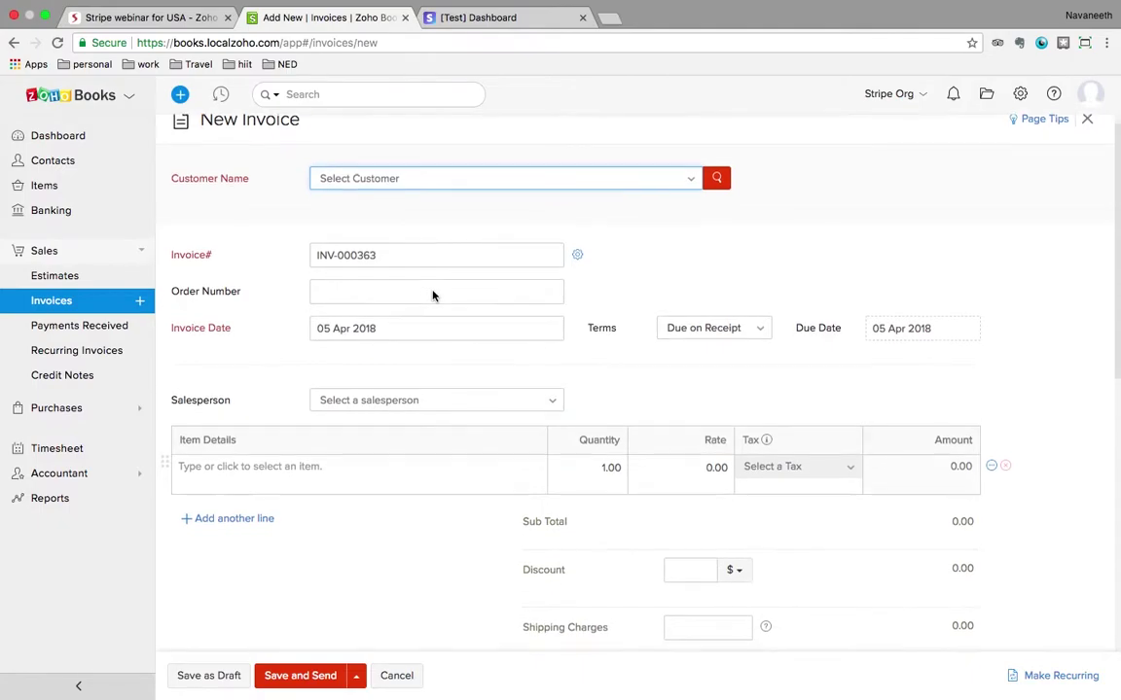
scroll(433, 296, "down", 1)
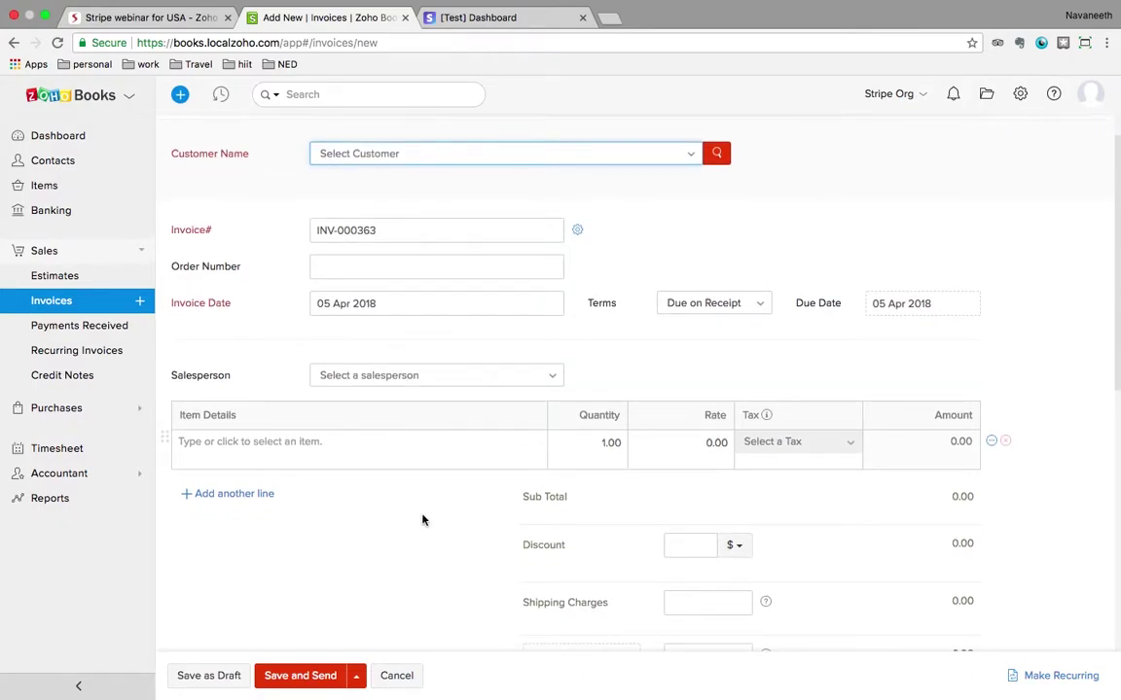
scroll(423, 520, "down", 5)
scroll(422, 521, "up", 1)
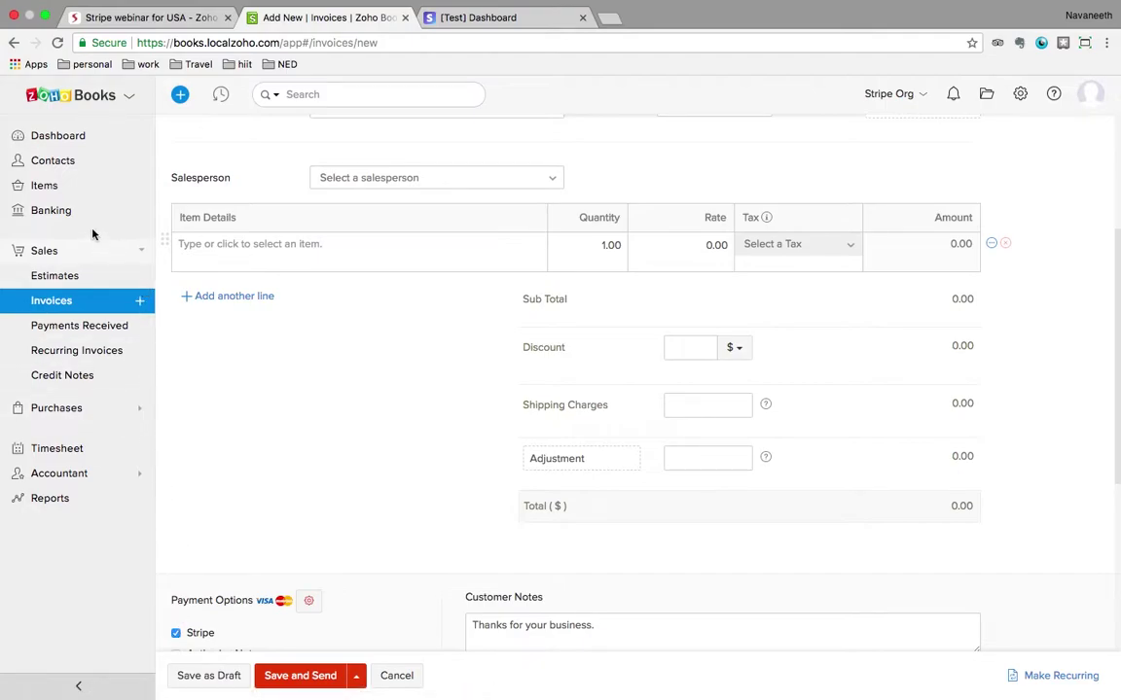
Step: Leave the invoice form for the dashboard and open the Stripe Clearing account from the banking overview
left_click(60, 139)
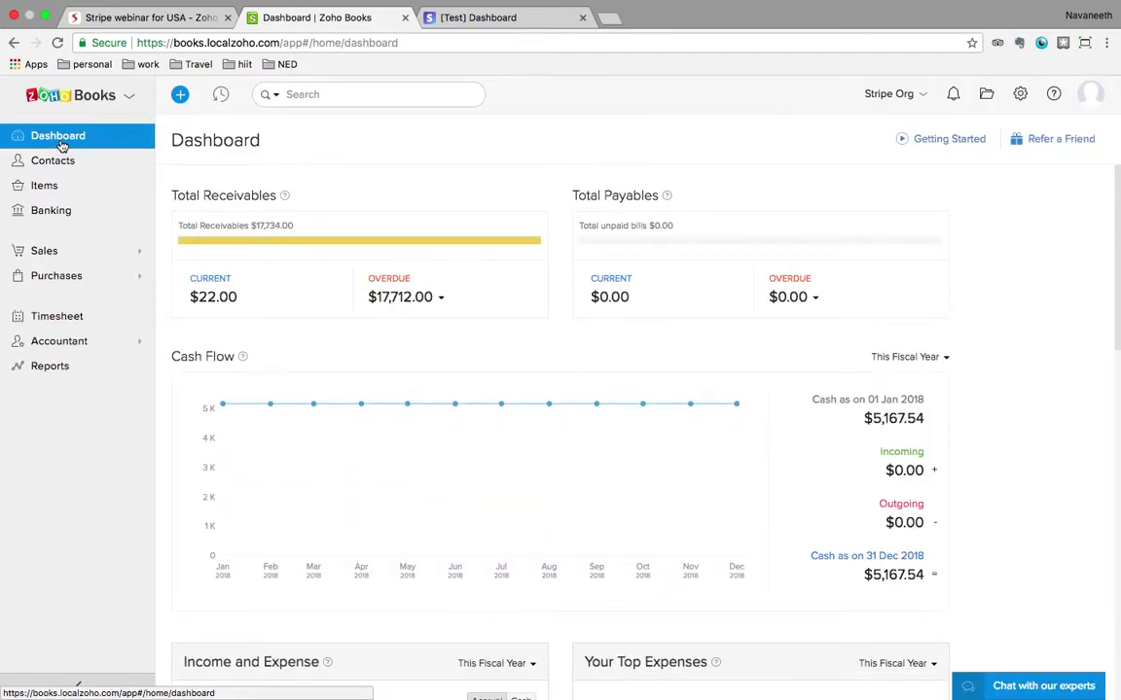
left_click(49, 213)
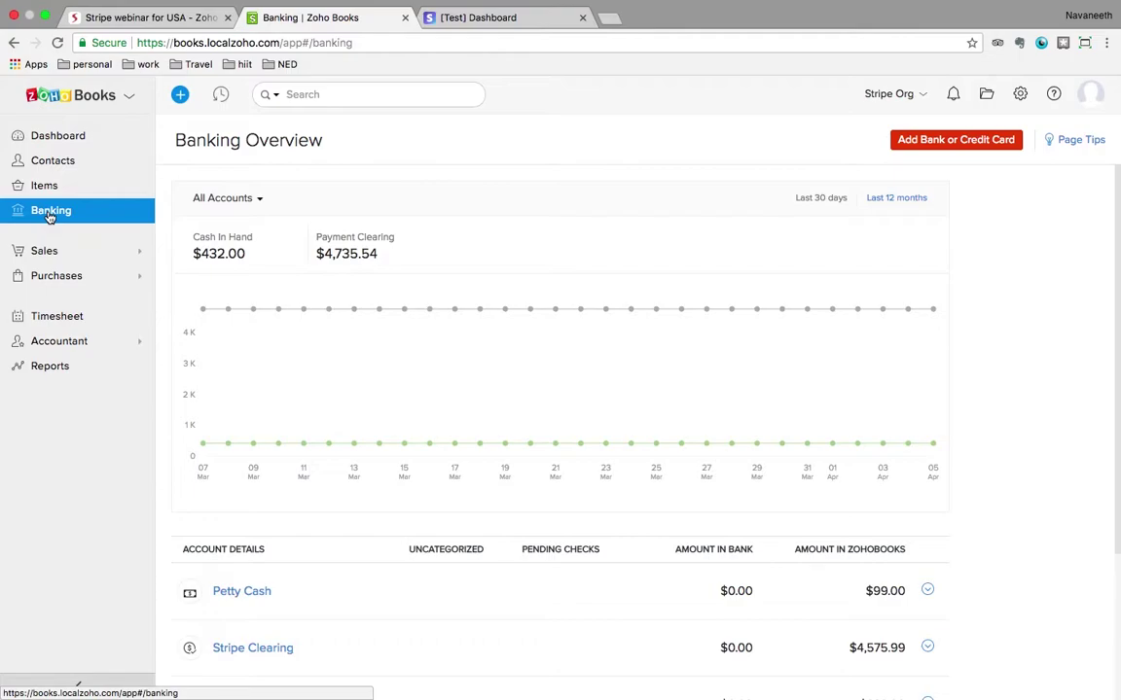
scroll(382, 477, "down", 3)
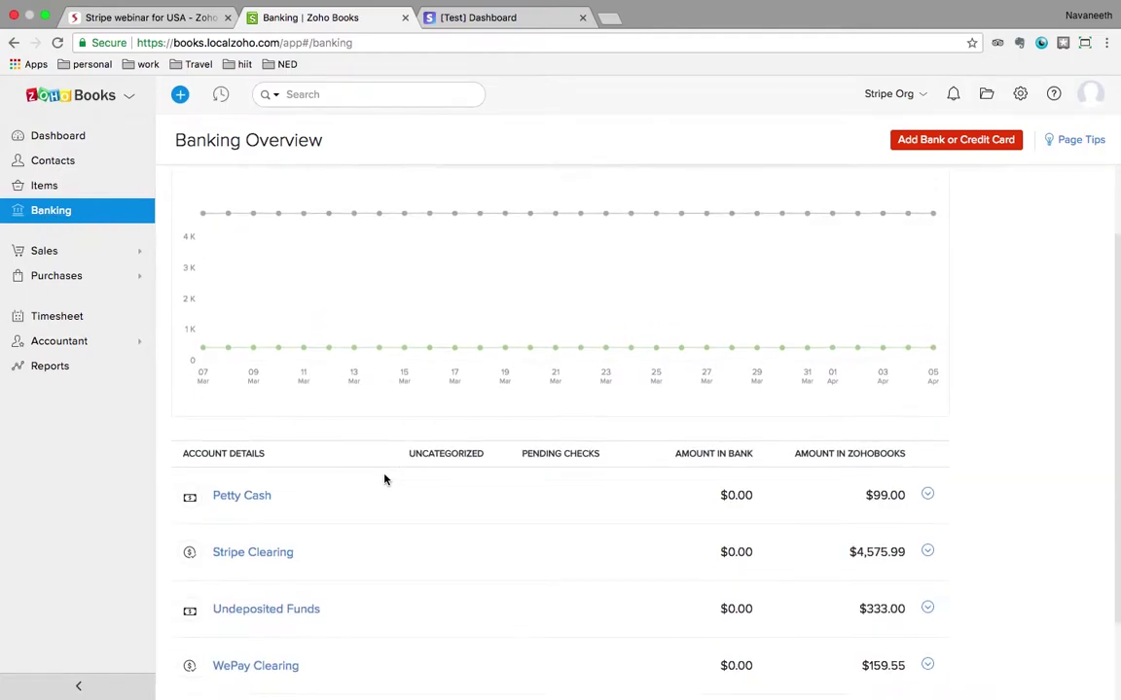
left_click(270, 518)
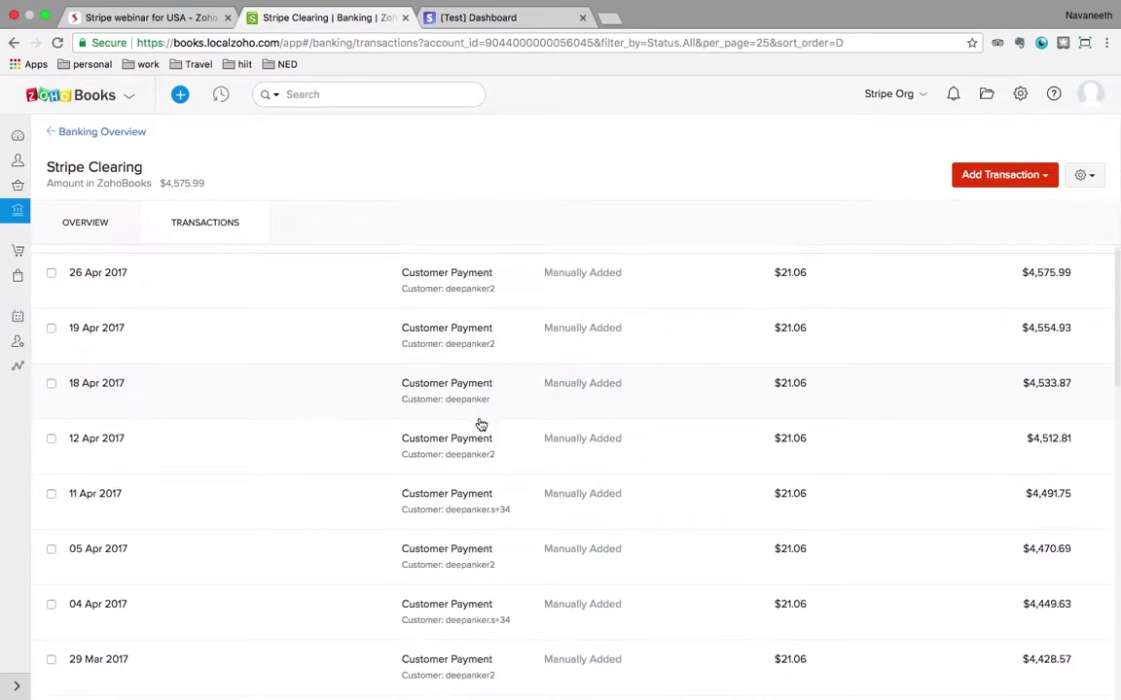
Step: Examine the customer payments in the Stripe Clearing transaction list and highlight the account's amount in Zoho Books
scroll(481, 424, "down", 3)
scroll(480, 424, "down", 4)
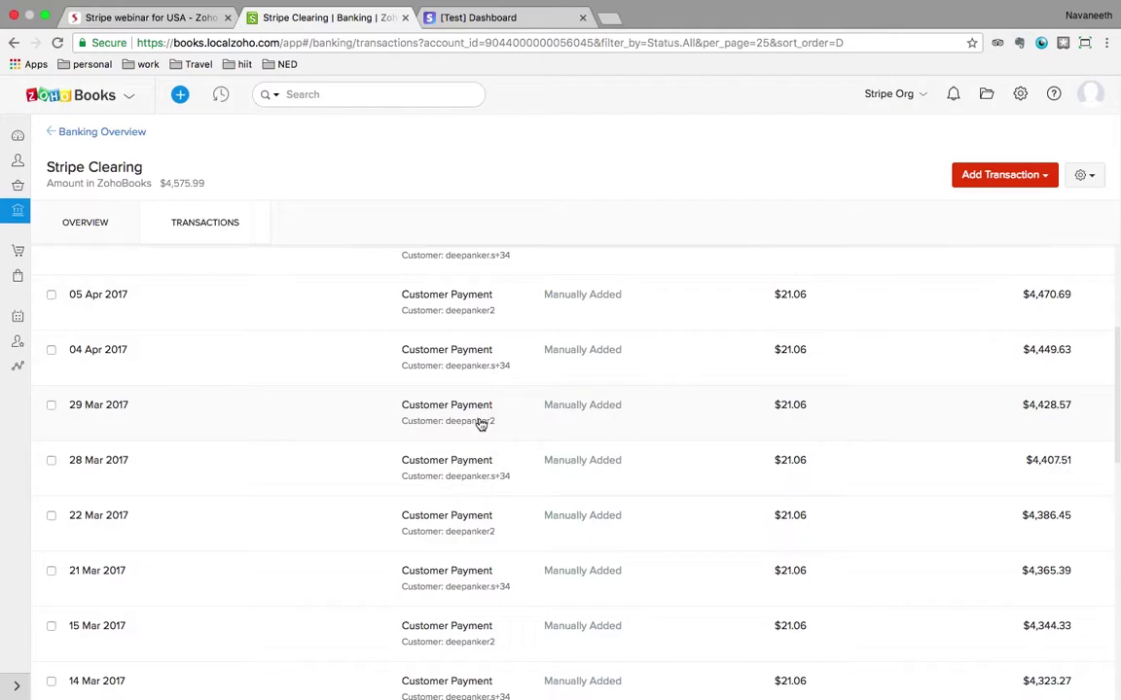
scroll(480, 425, "down", 4)
scroll(481, 424, "up", 10)
scroll(480, 424, "up", 1)
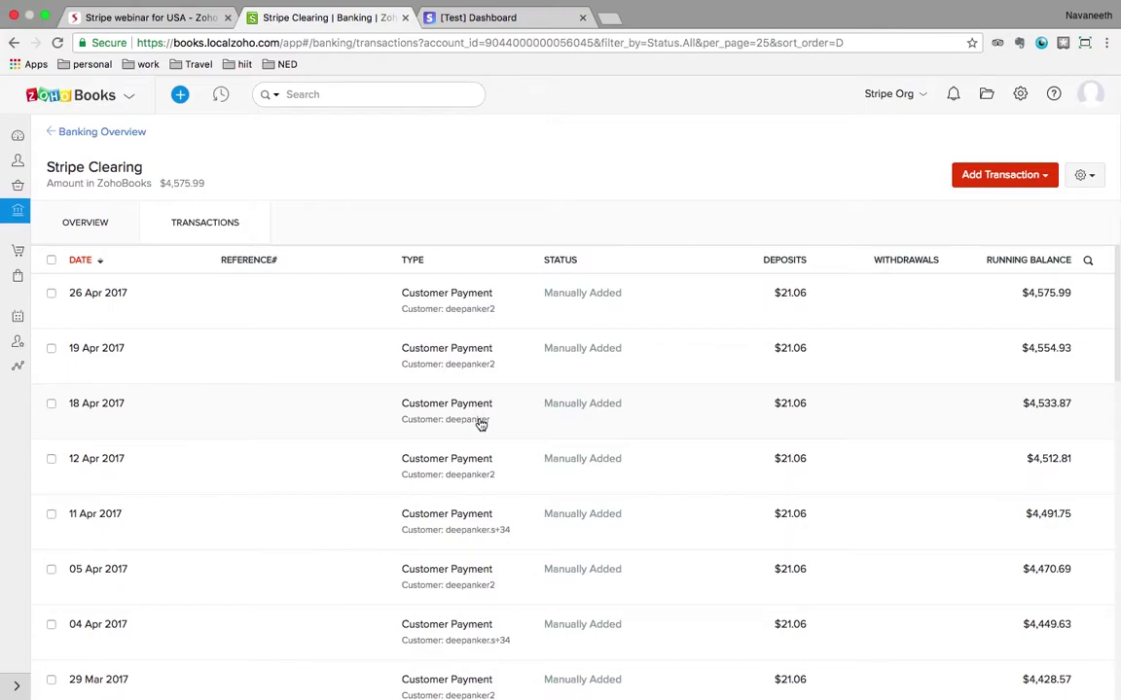
scroll(480, 425, "down", 1)
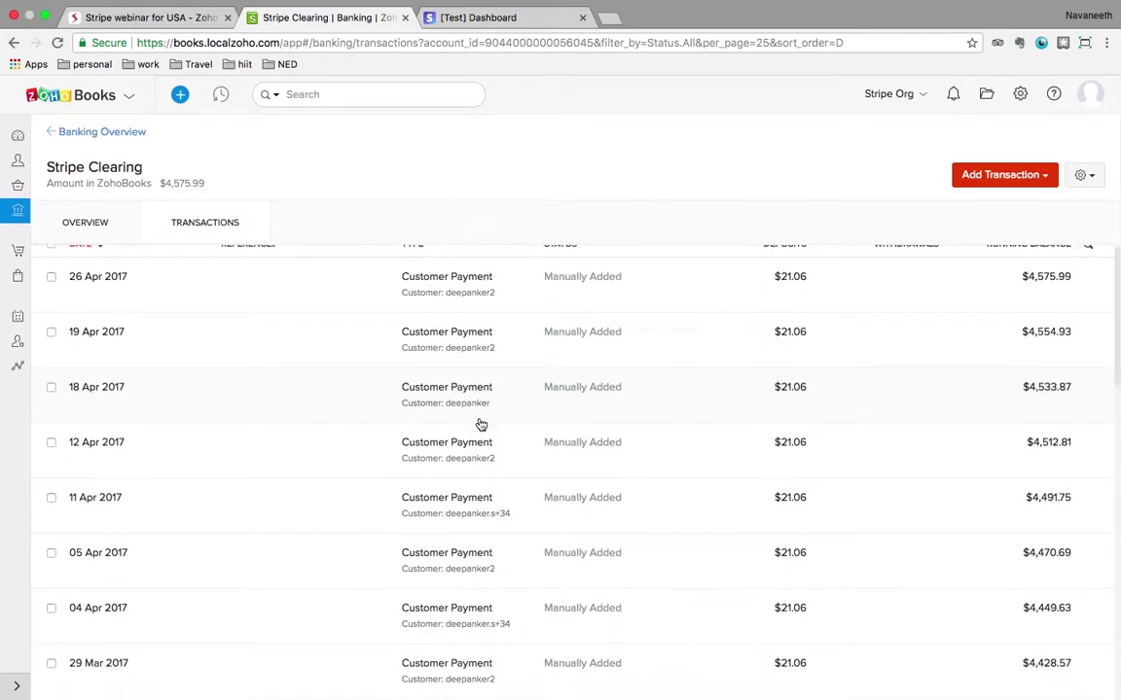
scroll(481, 424, "up", 1)
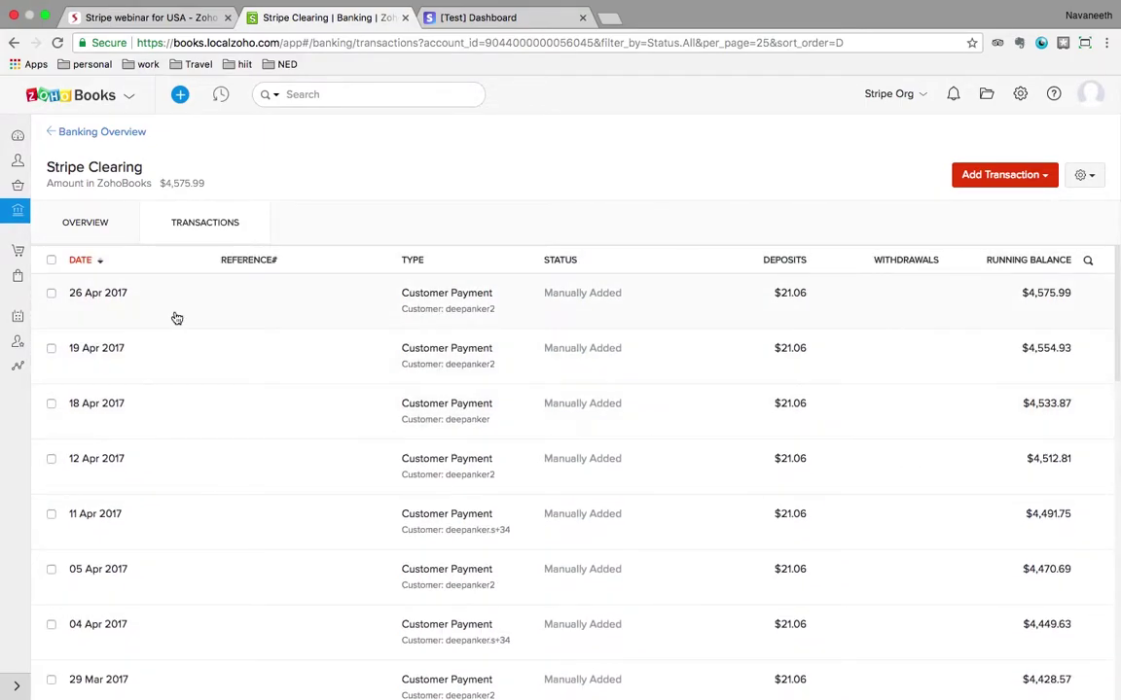
scroll(483, 321, "down", 1)
scroll(482, 322, "up", 1)
scroll(976, 457, "down", 3)
scroll(970, 472, "down", 7)
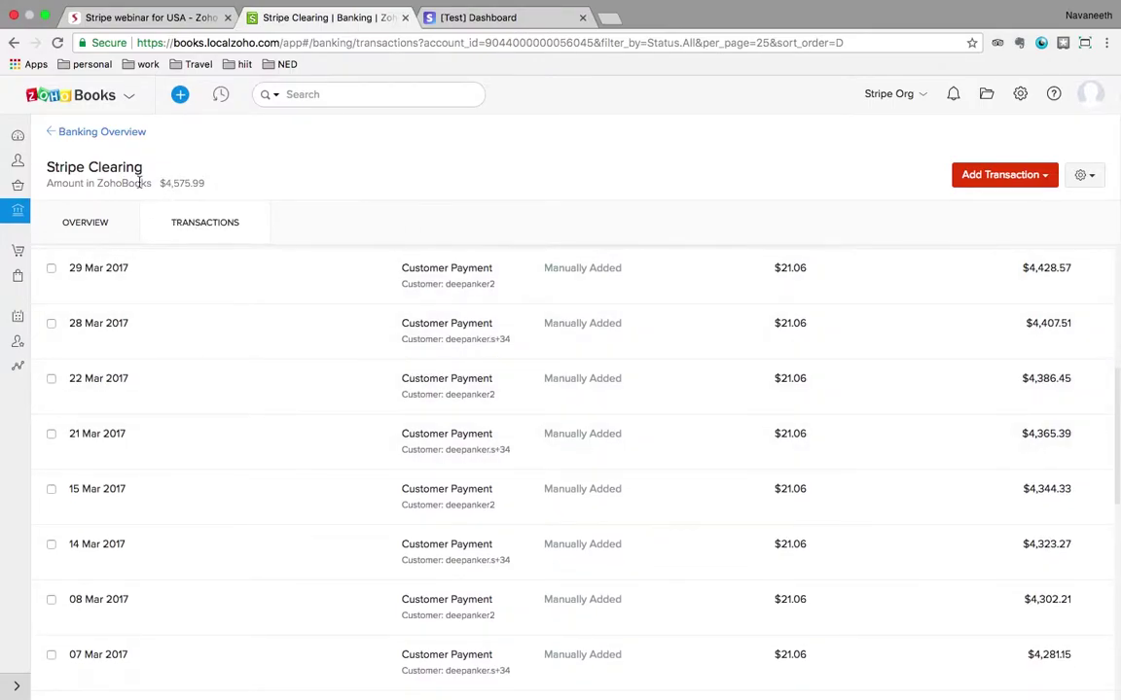
left_click_drag(209, 183, 117, 183)
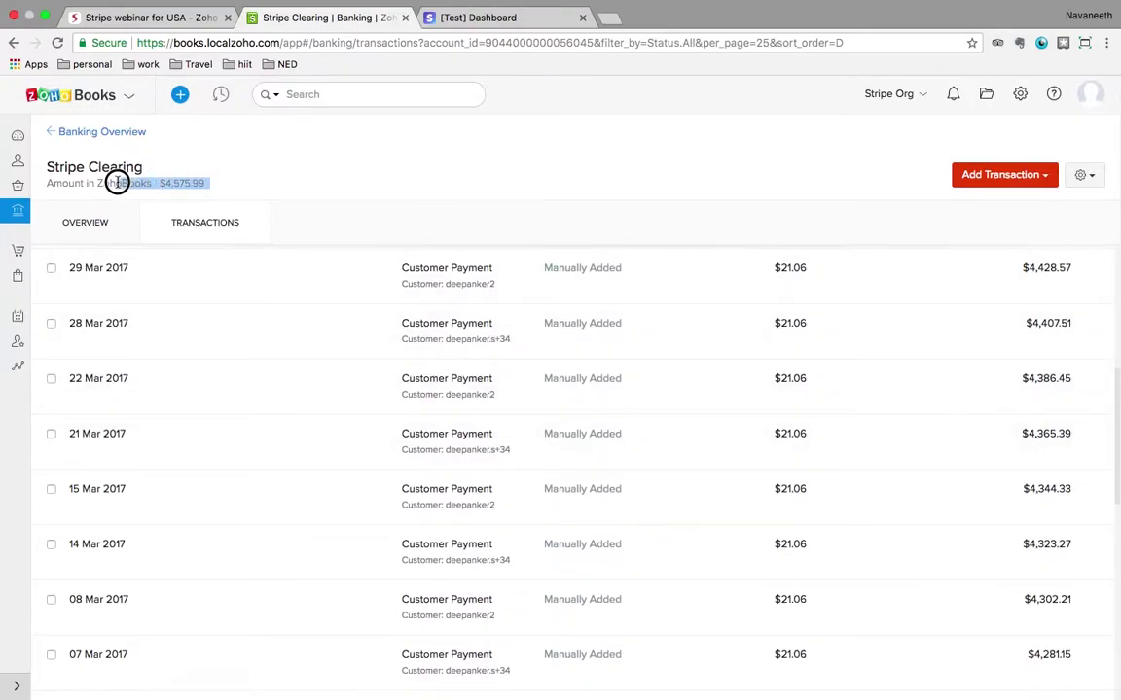
Step: Review the Zoho Books dashboard down to the bank and credit card balances, and switch to the Stripe test dashboard
left_click(20, 136)
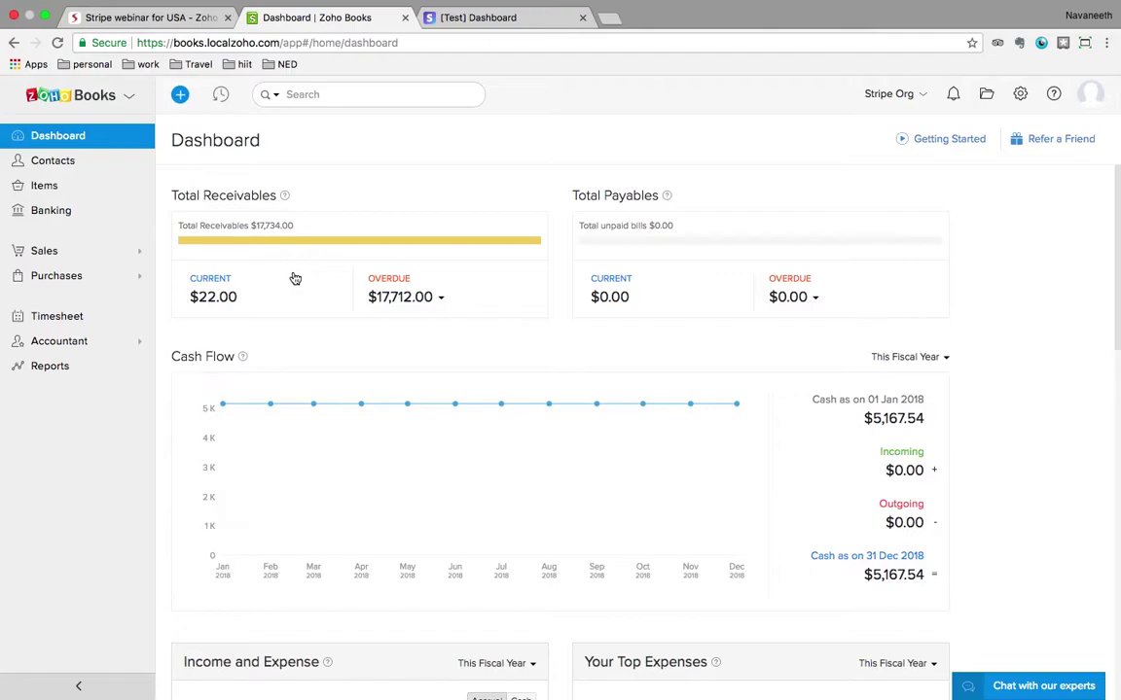
scroll(294, 279, "down", 5)
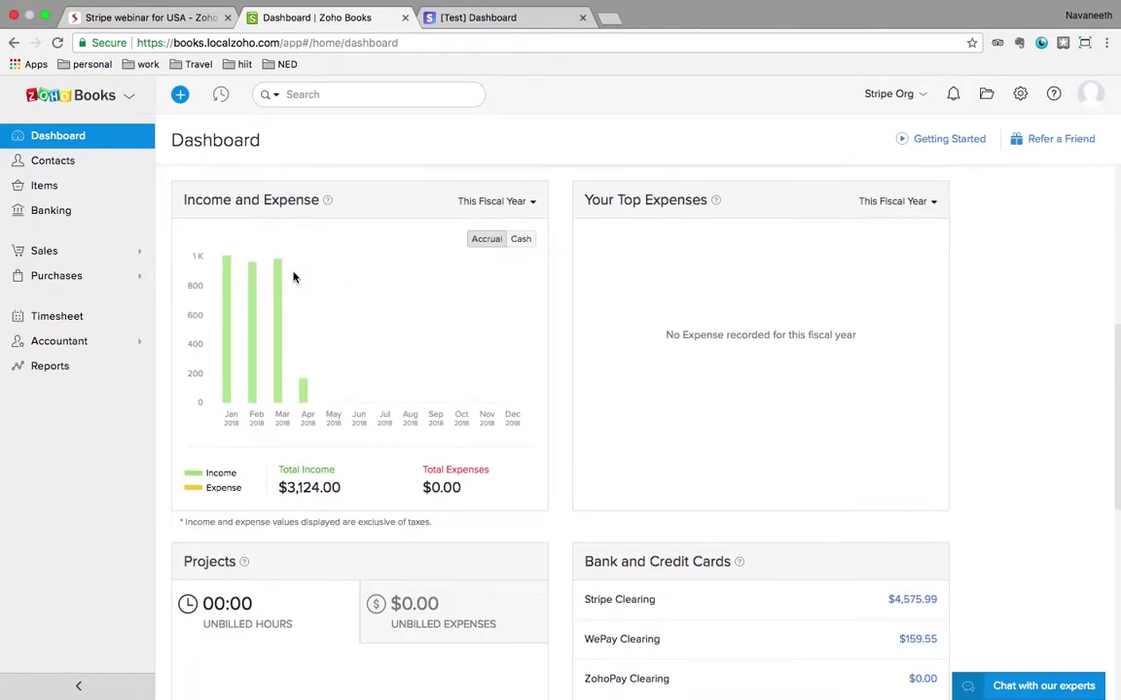
left_click(474, 19)
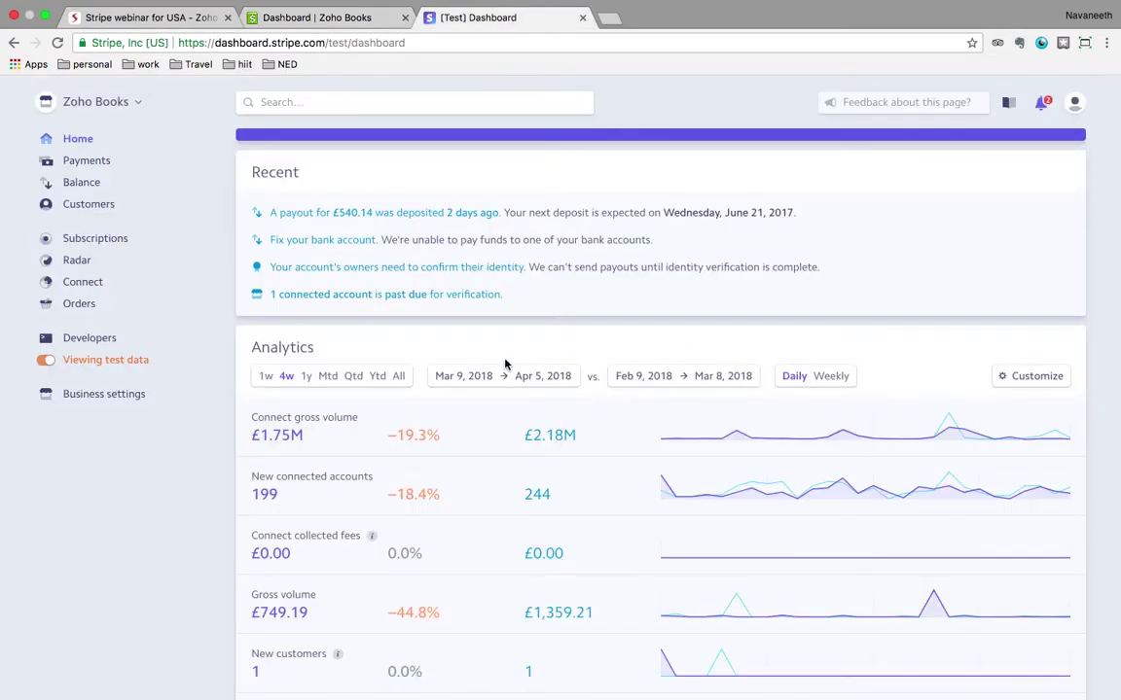
Step: Switch the Stripe analytics range to one week and examine the metrics from gross volume down to average revenue per customer
scroll(503, 463, "down", 3)
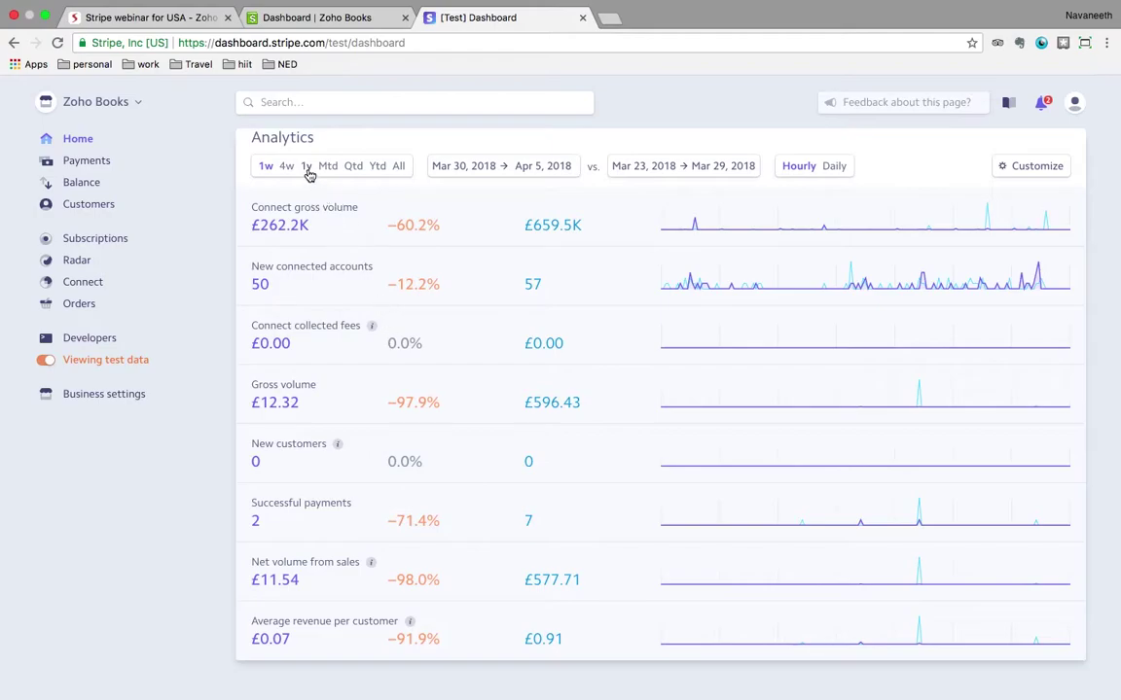
scroll(423, 372, "up", 2)
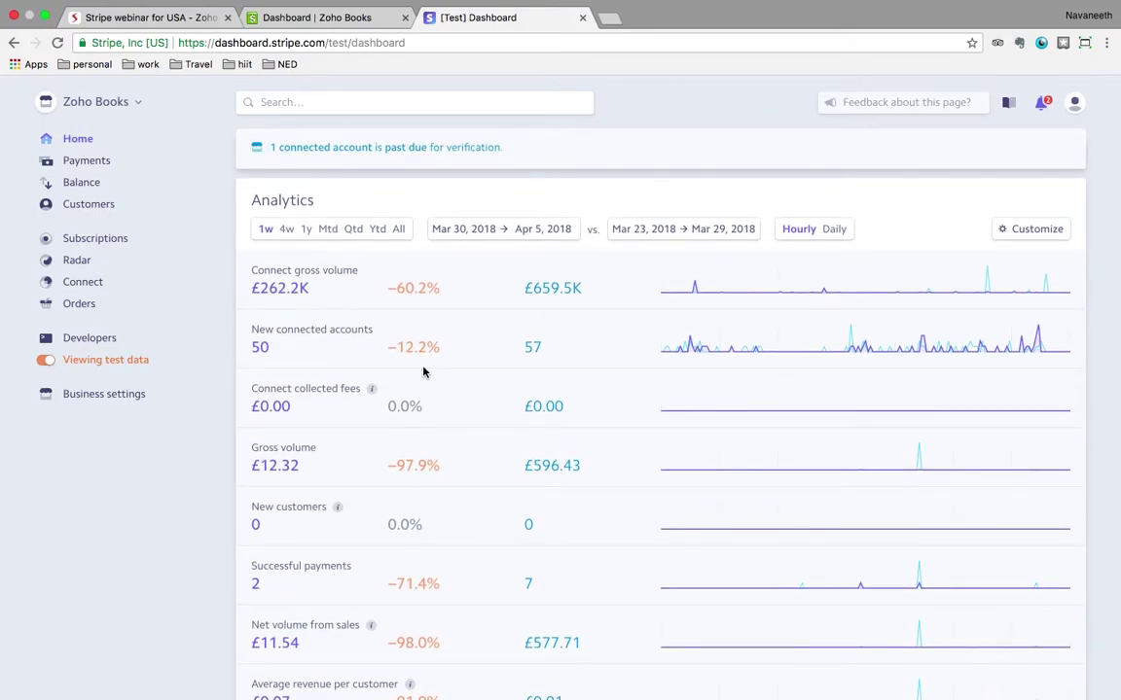
scroll(424, 372, "down", 3)
scroll(424, 370, "up", 7)
scroll(423, 367, "up", 1)
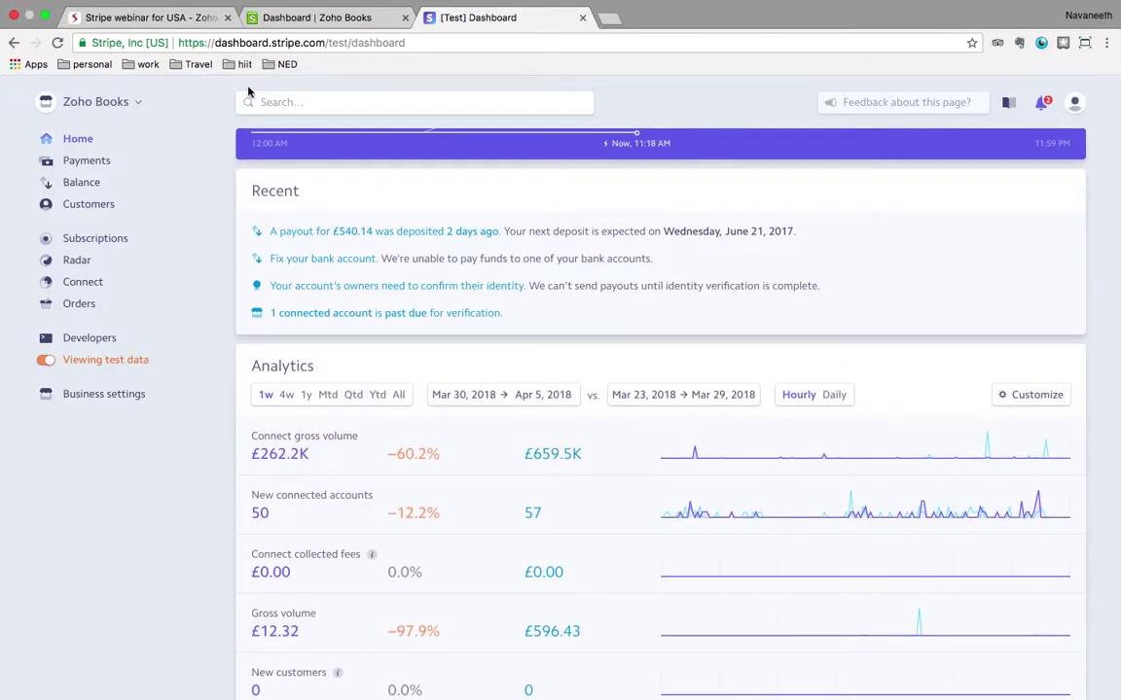
Step: View the list of available Stripe accounts, keep Zoho Books as the active account and return to its analytics
left_click(128, 101)
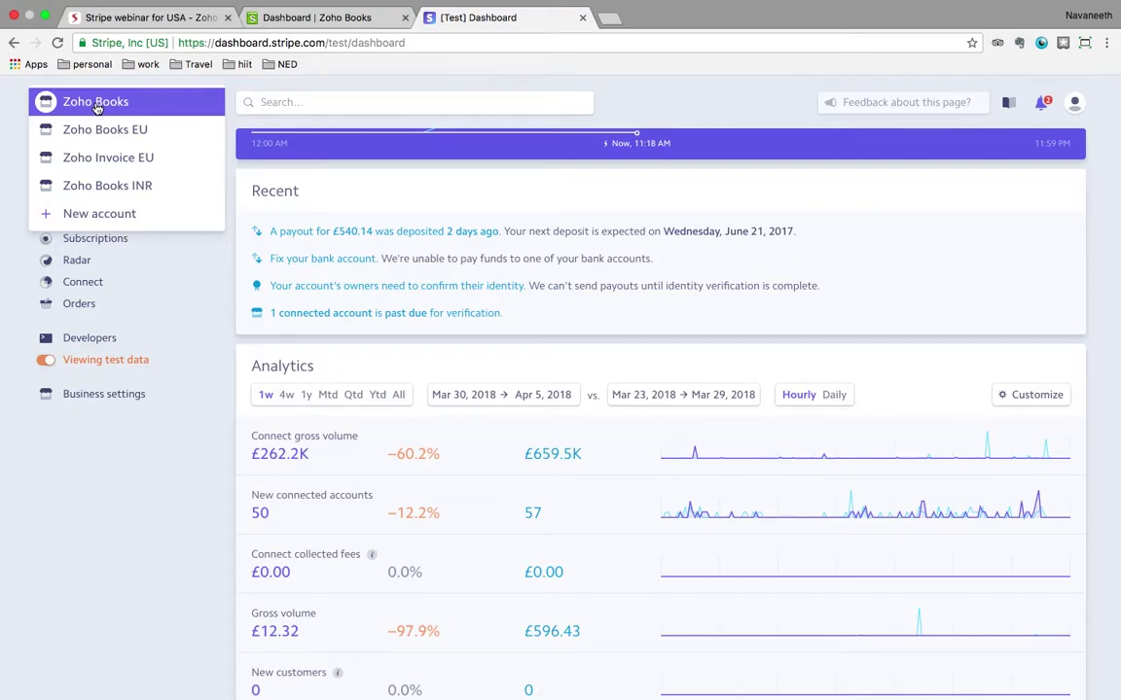
left_click(97, 103)
scroll(285, 287, "down", 3)
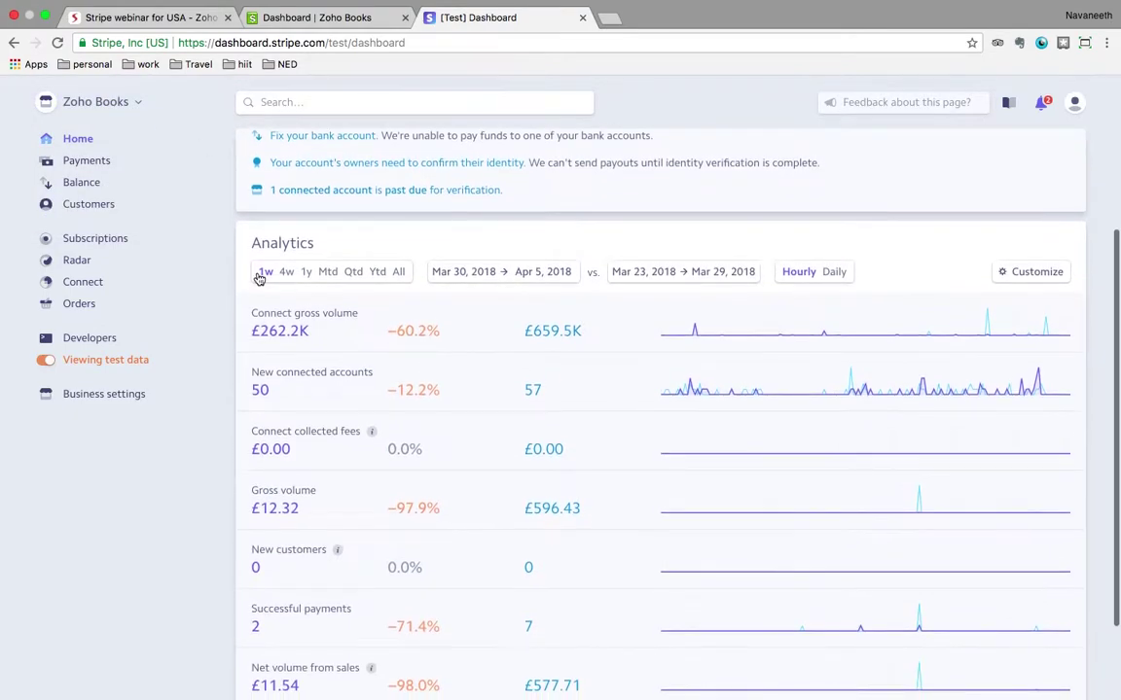
Step: Review the list of test payments in Stripe, and go back through the Stripe home page to the Zoho Books dashboard
left_click(106, 165)
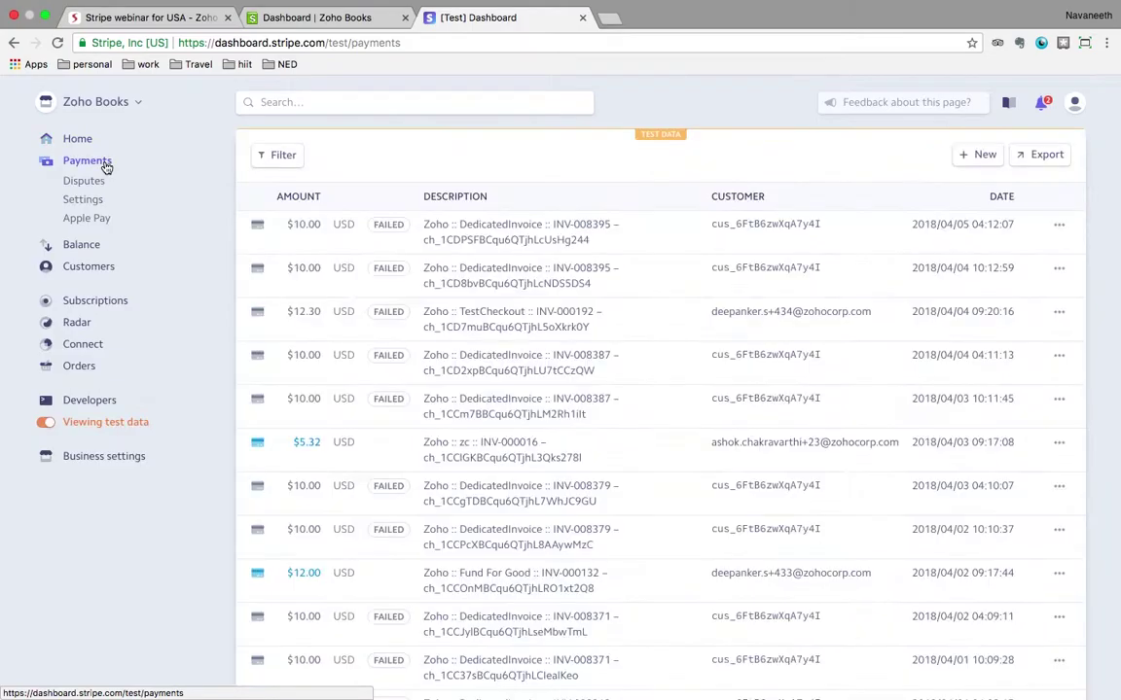
scroll(563, 480, "down", 5)
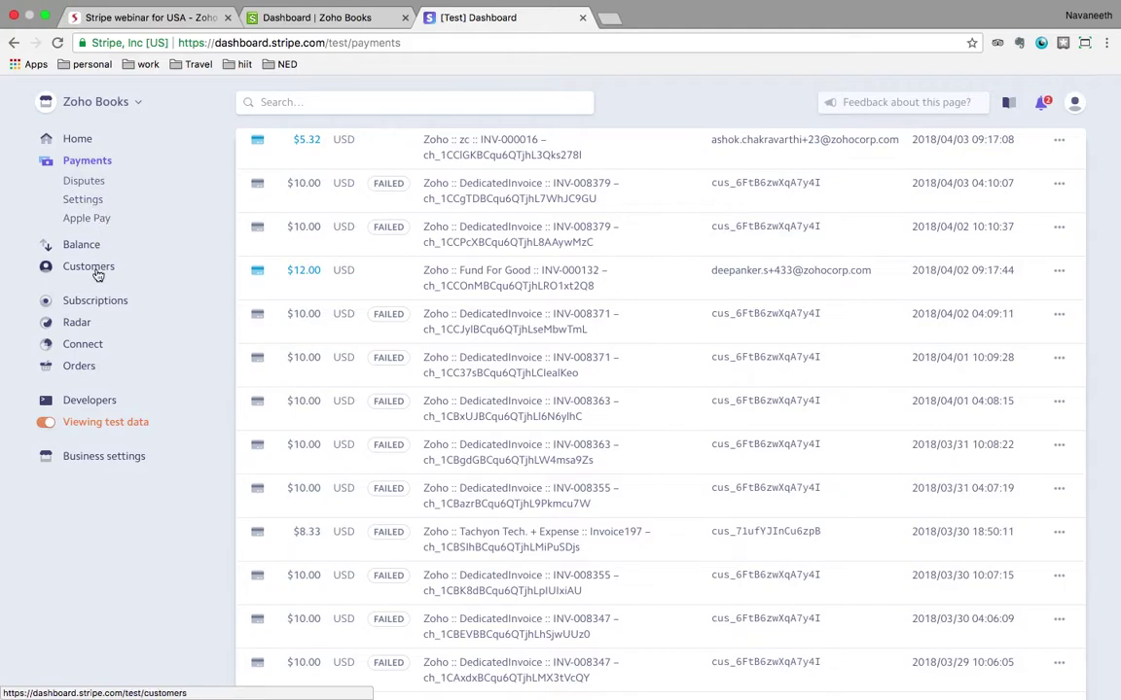
left_click(77, 135)
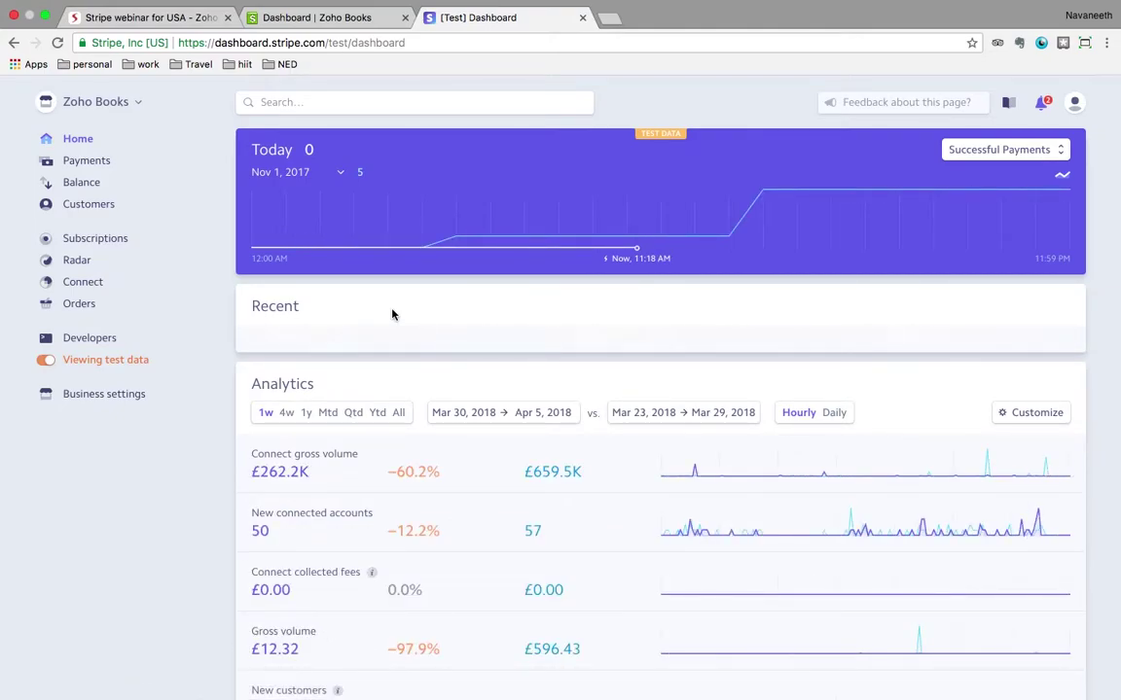
left_click(321, 18)
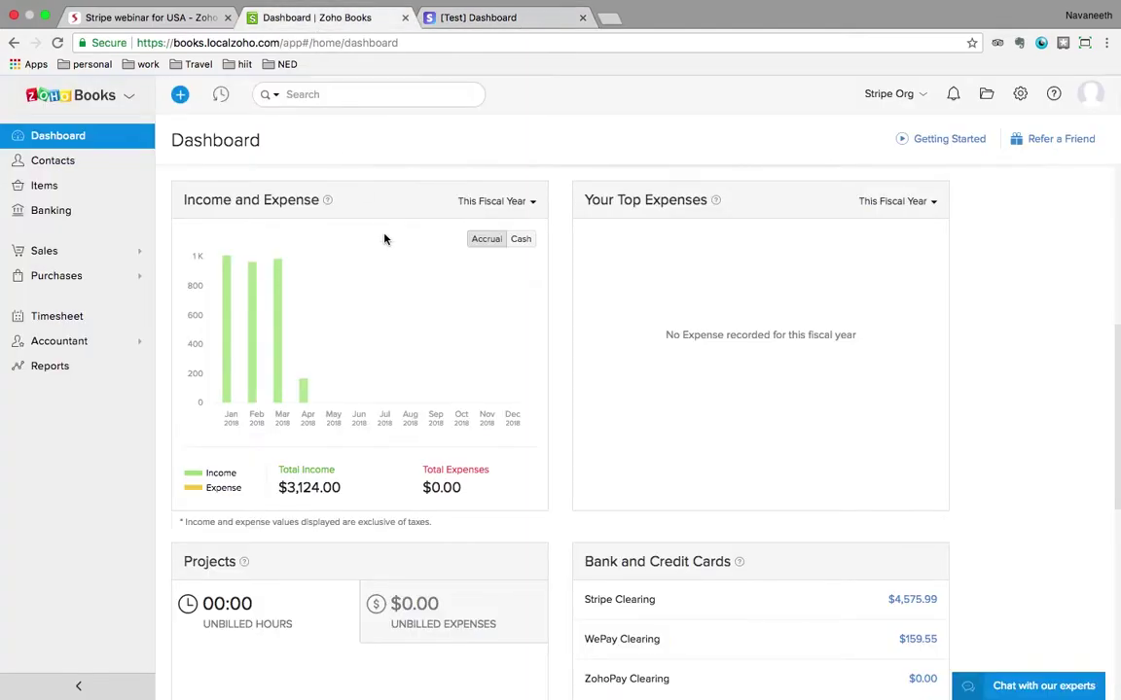